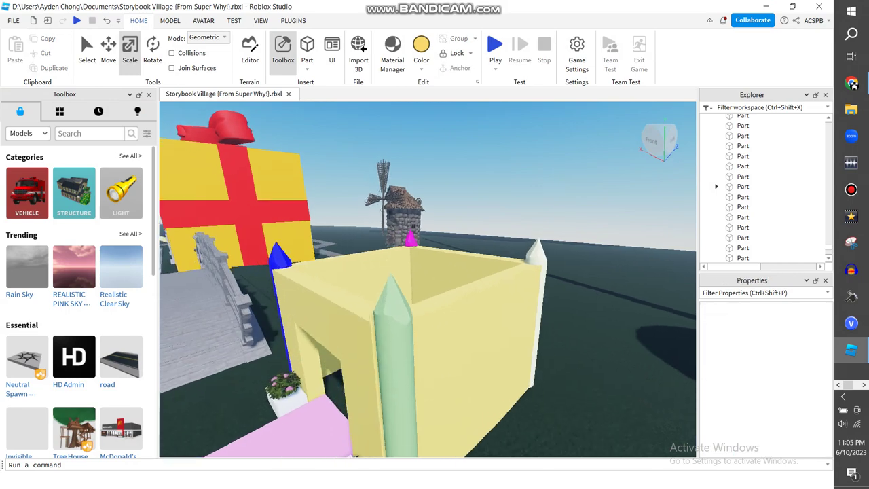
# Insert a wedge part for the roof of the yellow house with the four corner towers
pyautogui.press('e')
pyautogui.press('w')
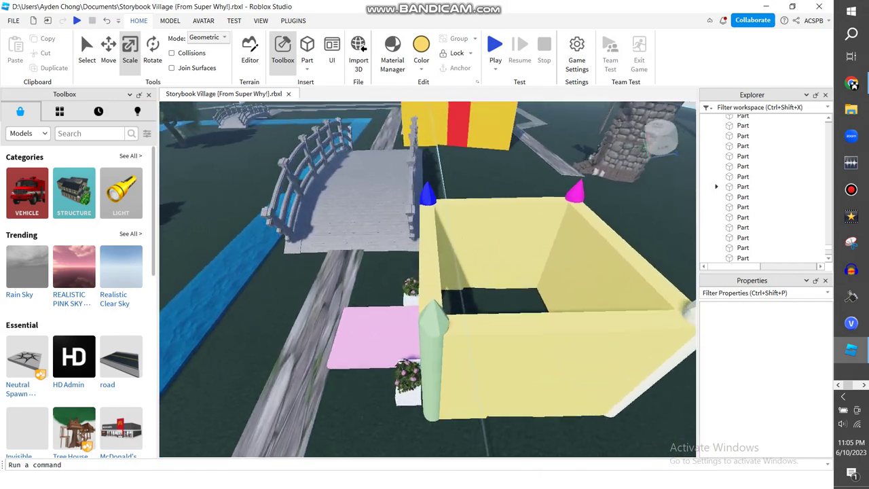
pyautogui.moveTo(414, 285); pyautogui.dragTo(414, 319, button='right')
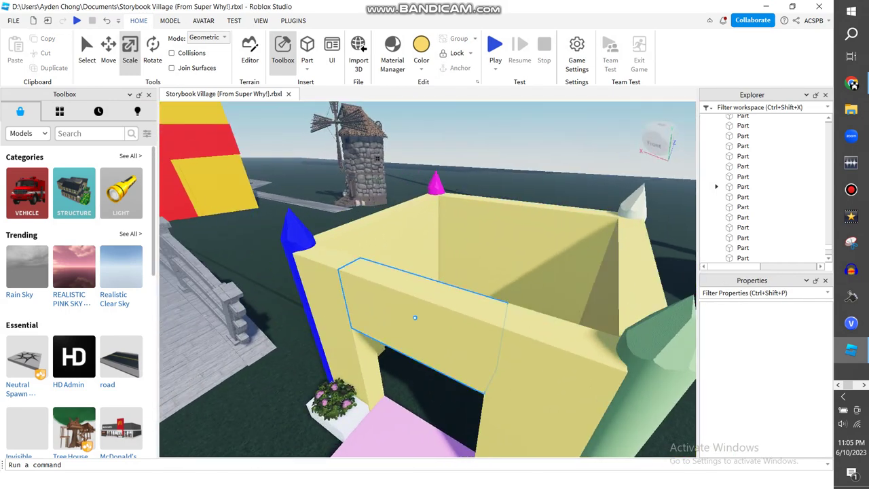
pyautogui.click(415, 317)
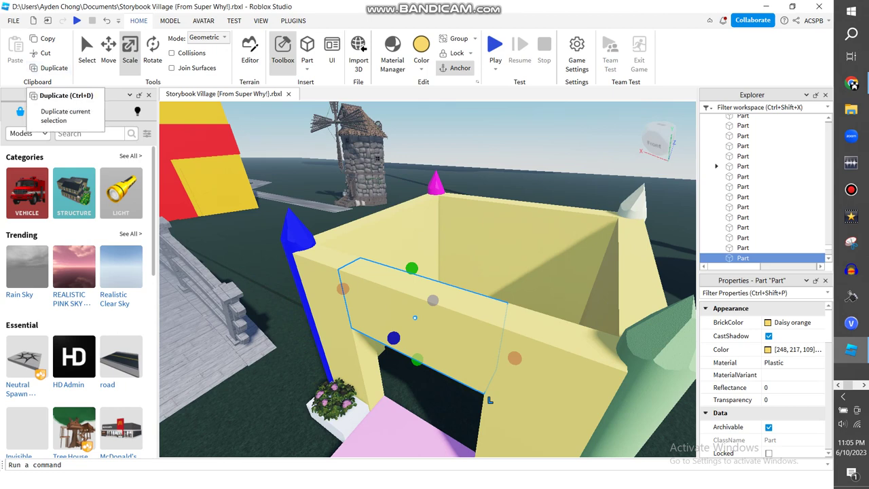
pyautogui.moveTo(428, 271); pyautogui.dragTo(407, 319, button='right')
pyautogui.click(307, 68)
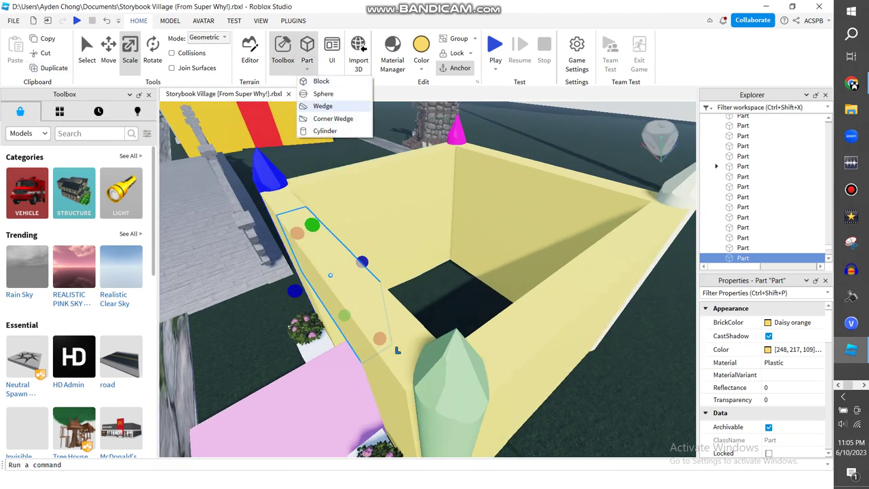
pyautogui.click(323, 106)
# Place the wedge on top of the side wall near the pale green tower and rotate it to align with the wall
pyautogui.moveTo(454, 165); pyautogui.dragTo(421, 217, button='right')
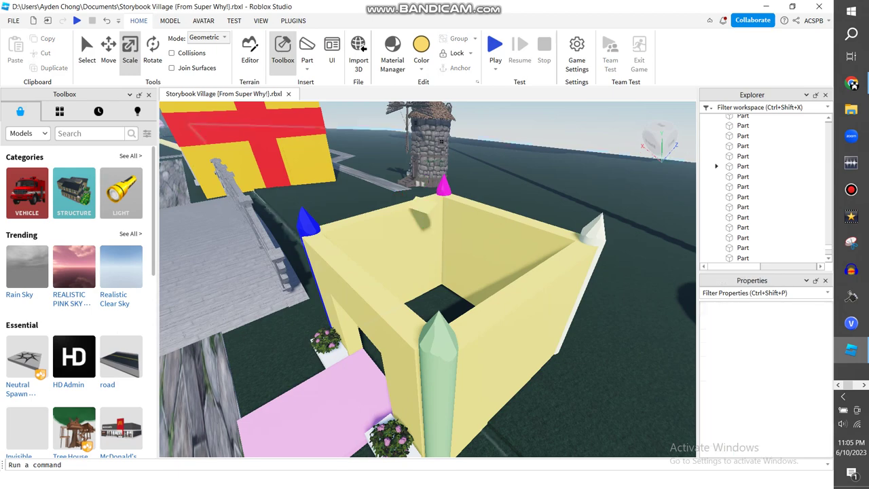
pyautogui.click(494, 291)
pyautogui.moveTo(495, 291); pyautogui.dragTo(452, 331, button='right')
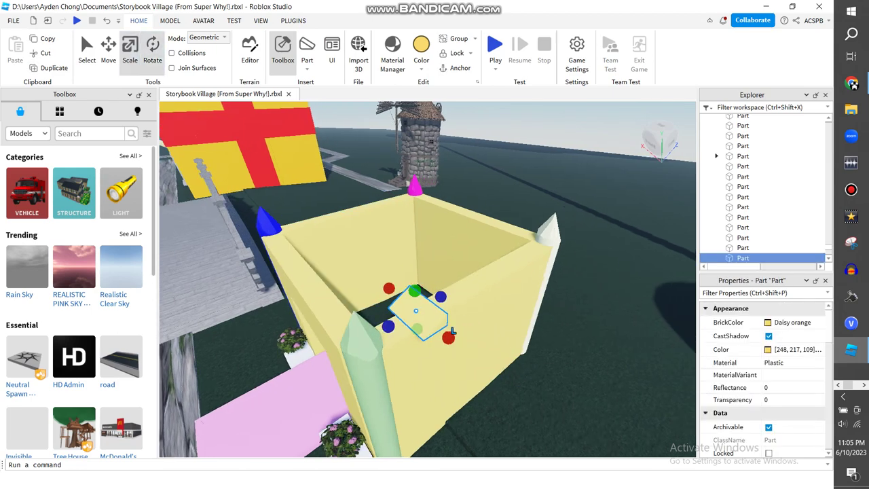
pyautogui.hotkey('ctrl', '4')
pyautogui.moveTo(465, 330); pyautogui.dragTo(454, 343)
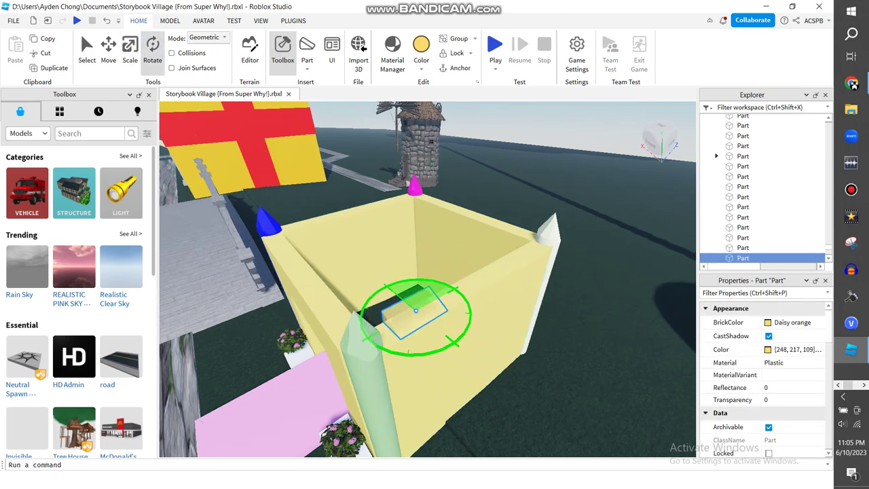
# Scale the wedge along the whole side wall and inward to the house's centreline to form one half of a gable roof
pyautogui.hotkey('ctrl', '3')
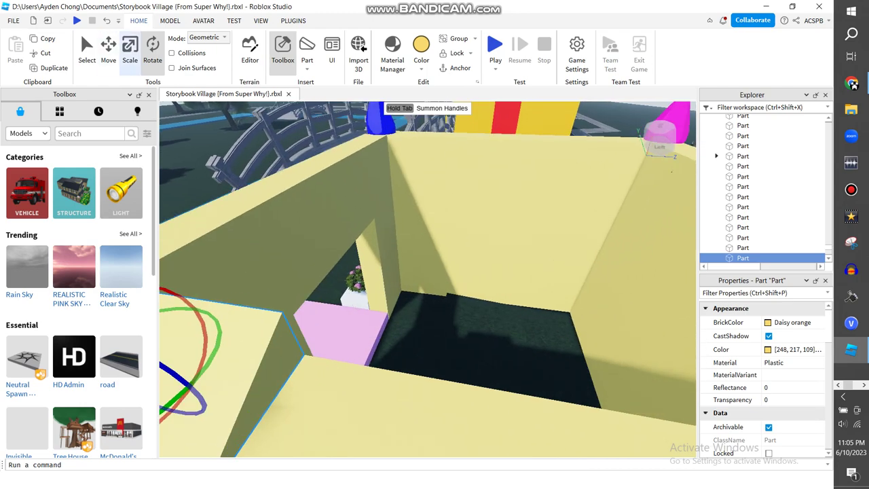
pyautogui.scroll(-5, 428, 278)
pyautogui.moveTo(427, 278); pyautogui.dragTo(367, 275, button='right')
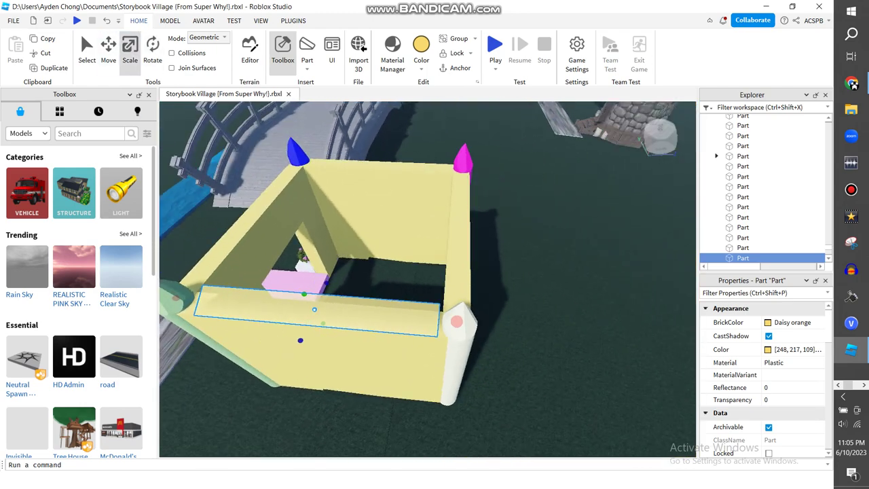
pyautogui.moveTo(367, 275); pyautogui.dragTo(230, 268, button='right')
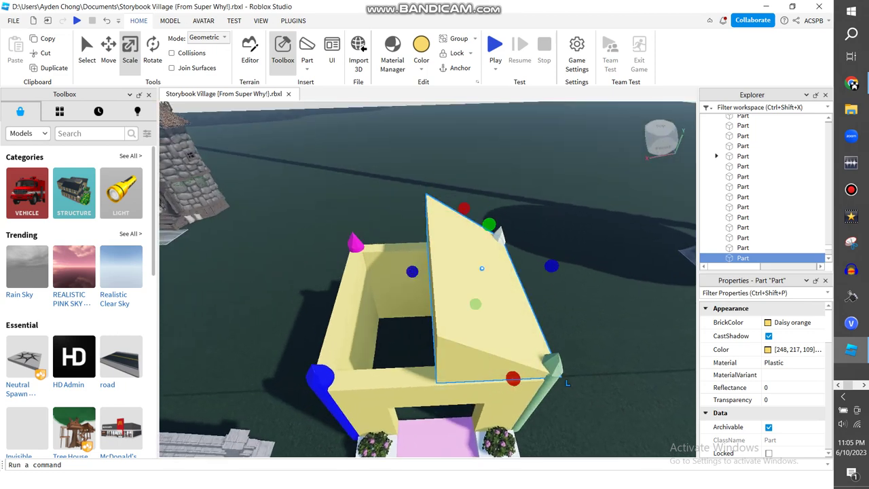
# Rotate a copy of the roof wedge and position it as the opposite half of the yellow house's gable roof
pyautogui.hotkey('ctrl', '4')
pyautogui.moveTo(509, 248); pyautogui.dragTo(567, 383)
pyautogui.hotkey('ctrl', '2')
pyautogui.moveTo(568, 383); pyautogui.dragTo(567, 383, button='right')
pyautogui.moveTo(612, 290); pyautogui.dragTo(612, 289, button='right')
# Duplicate the whole roof of the mint and lilac house and move the copy above the original
pyautogui.moveTo(299, 286); pyautogui.dragTo(603, 388)
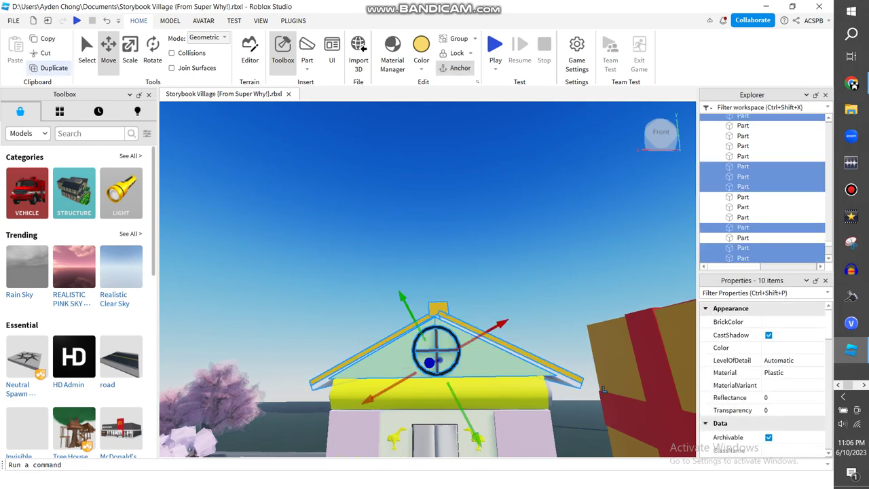
pyautogui.hotkey('ctrl', 'd')
pyautogui.moveTo(479, 349); pyautogui.dragTo(418, 236)
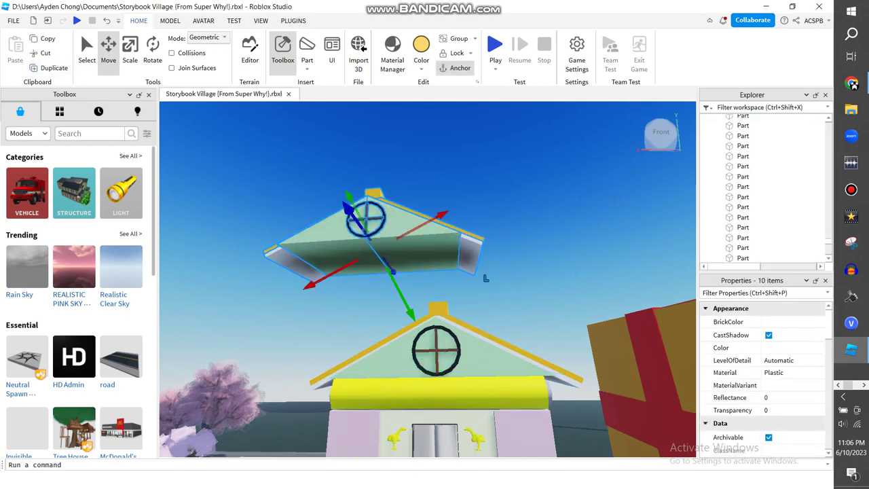
# Remove the mint gable wedges and the round window from the copied roof, keeping its slopes and ridge
pyautogui.click(419, 236)
pyautogui.rightClick(381, 231)
pyautogui.click(407, 93)
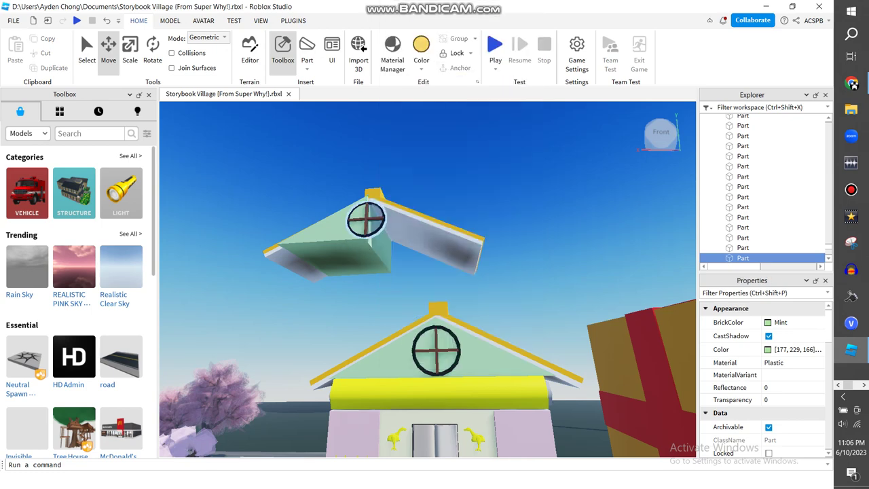
pyautogui.moveTo(668, 260); pyautogui.dragTo(667, 260, button='right')
pyautogui.moveTo(442, 251); pyautogui.dragTo(461, 252)
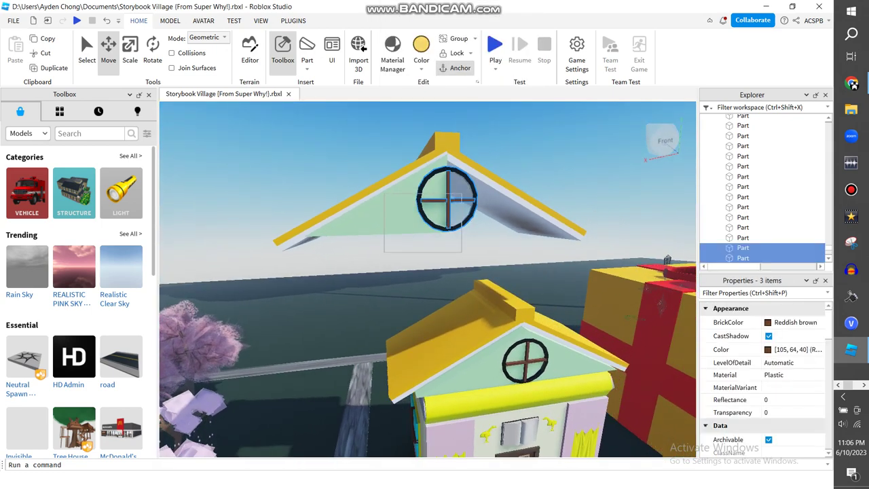
pyautogui.rightClick(447, 203)
pyautogui.click(468, 93)
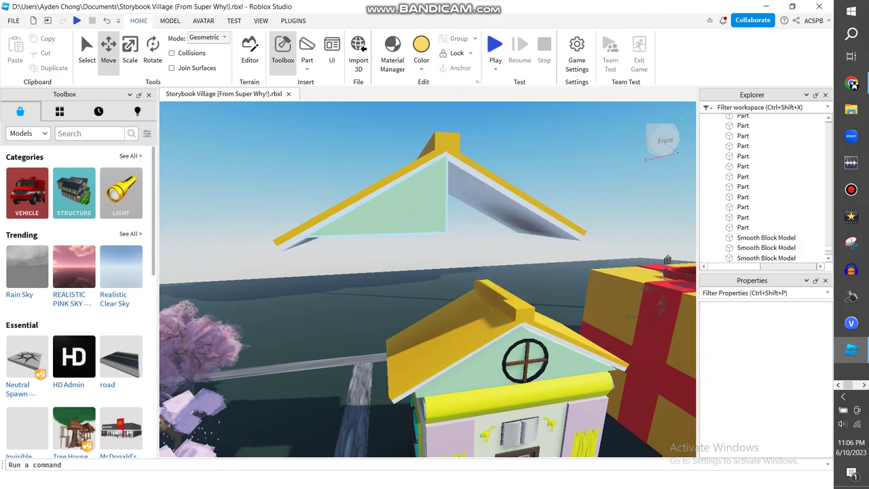
pyautogui.rightClick(416, 224)
pyautogui.click(442, 93)
# Select the five remaining parts of the copied roof and move them beside the yellow tower house
pyautogui.moveTo(354, 147); pyautogui.dragTo(513, 256)
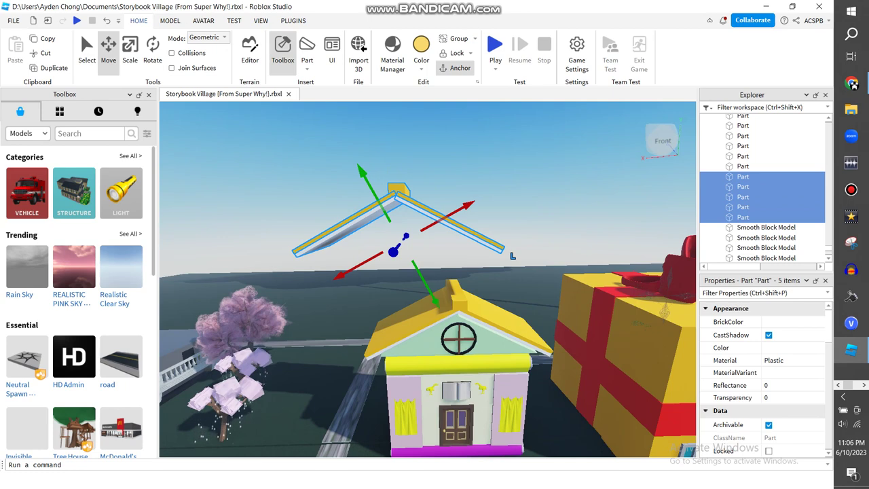
pyautogui.hotkey('ctrl', '1')
pyautogui.moveTo(512, 256); pyautogui.dragTo(597, 265, button='right')
pyautogui.scroll(-5, 428, 278)
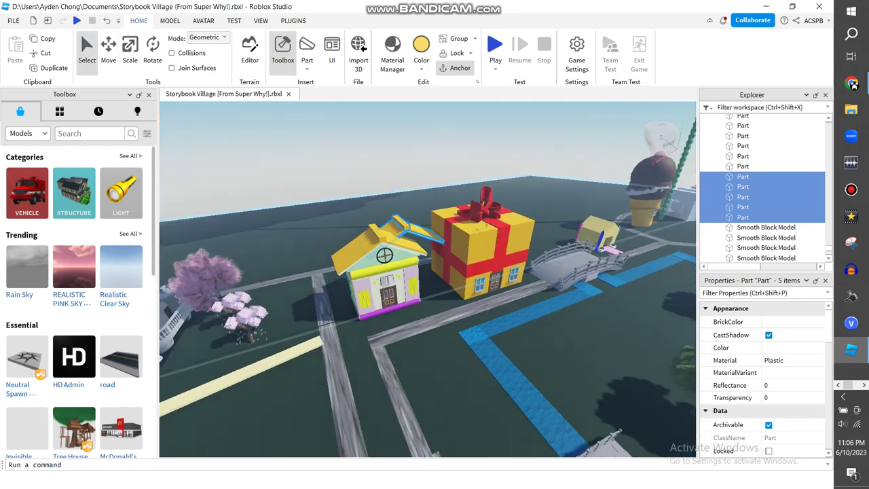
pyautogui.scroll(2, 427, 278)
pyautogui.press('w')
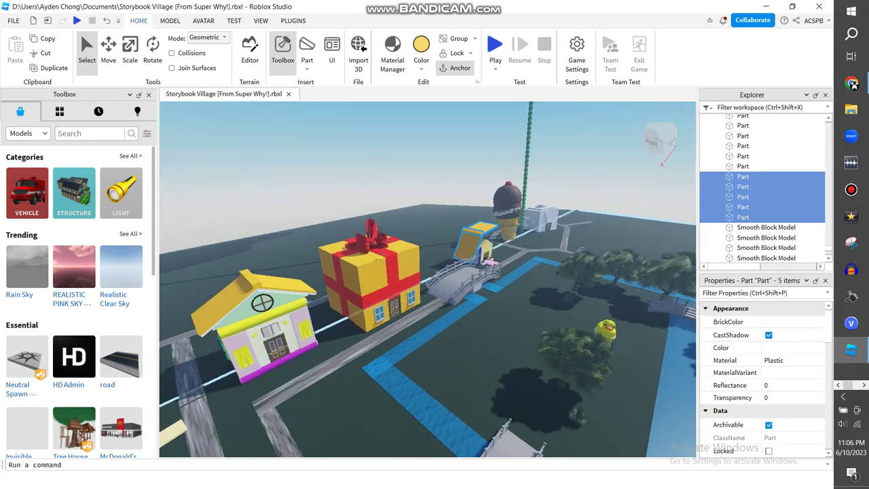
pyautogui.press('w')
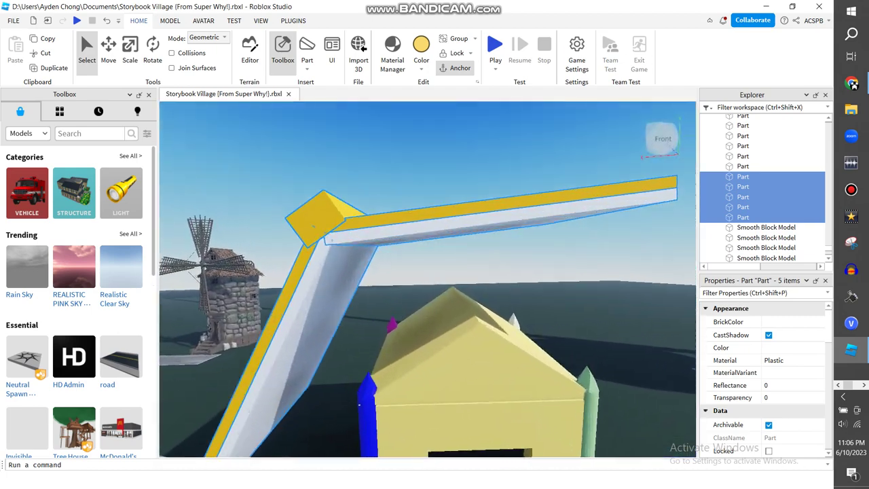
pyautogui.press('a')
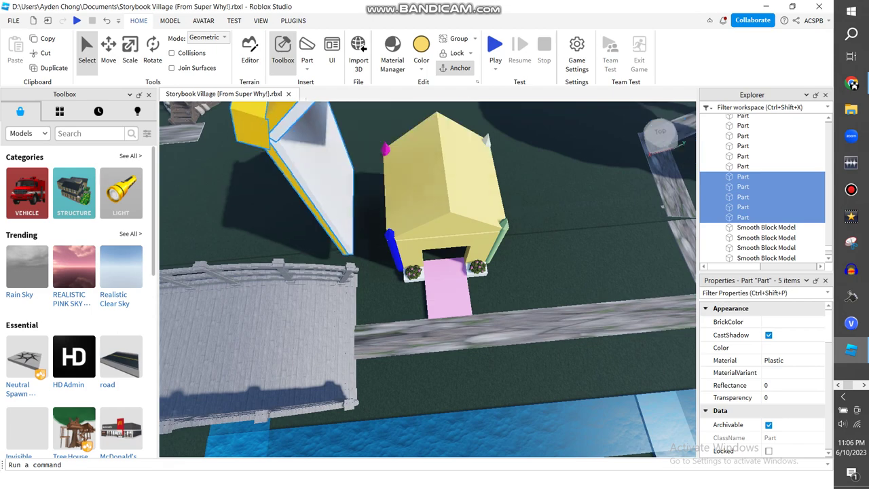
pyautogui.press('f')
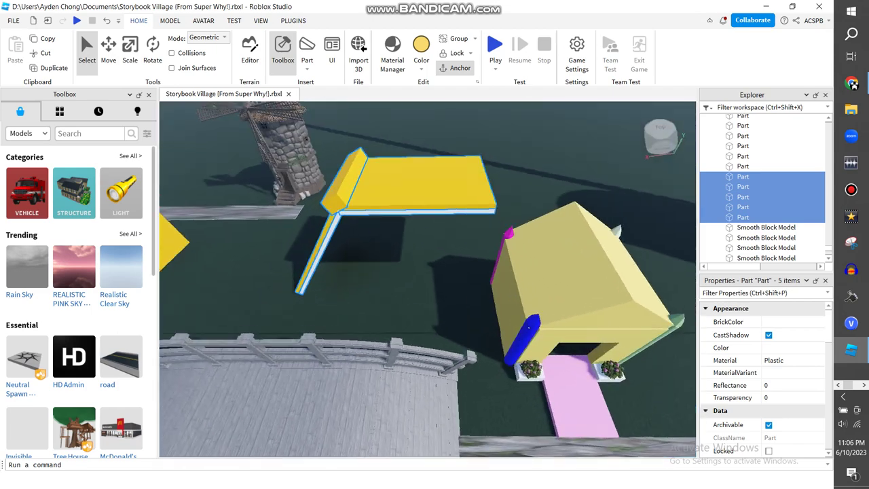
# Turn off rotation snapping and rotate the copied roof until it sits level and faces the same way as the yellow house
pyautogui.hotkey('ctrl', '4')
pyautogui.moveTo(438, 224); pyautogui.dragTo(404, 277)
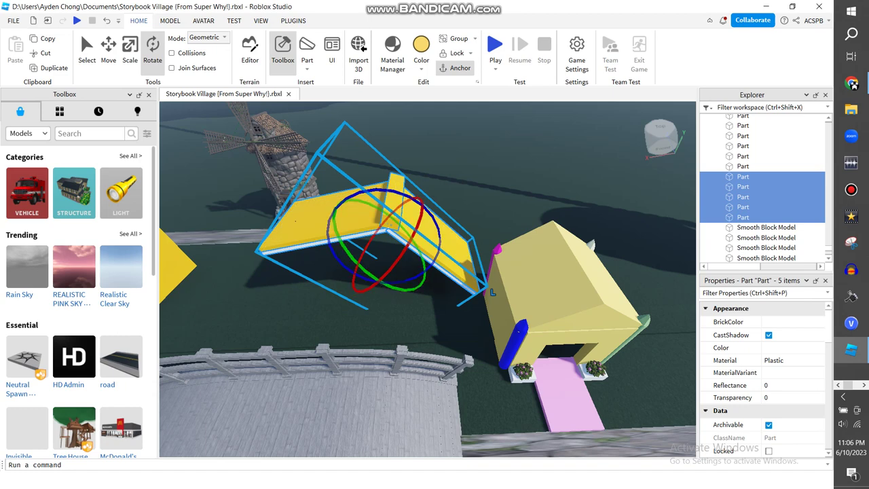
pyautogui.click(169, 21)
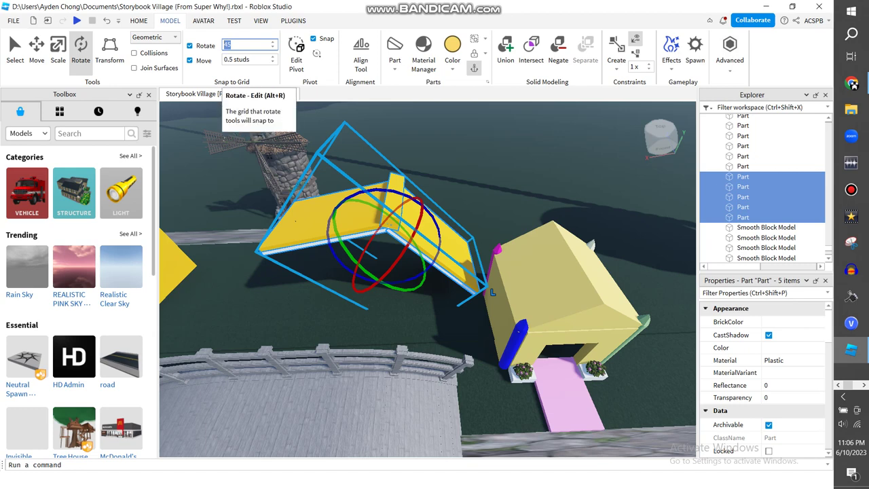
pyautogui.doubleClick(226, 45)
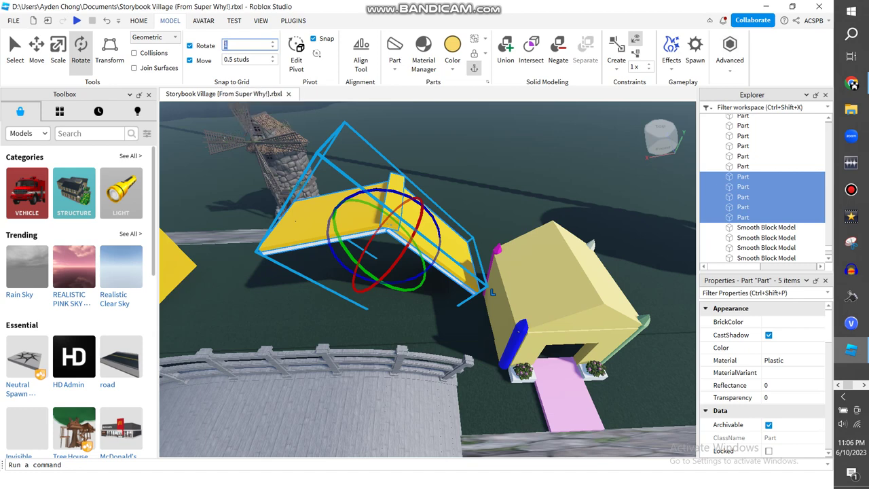
pyautogui.write('0.')
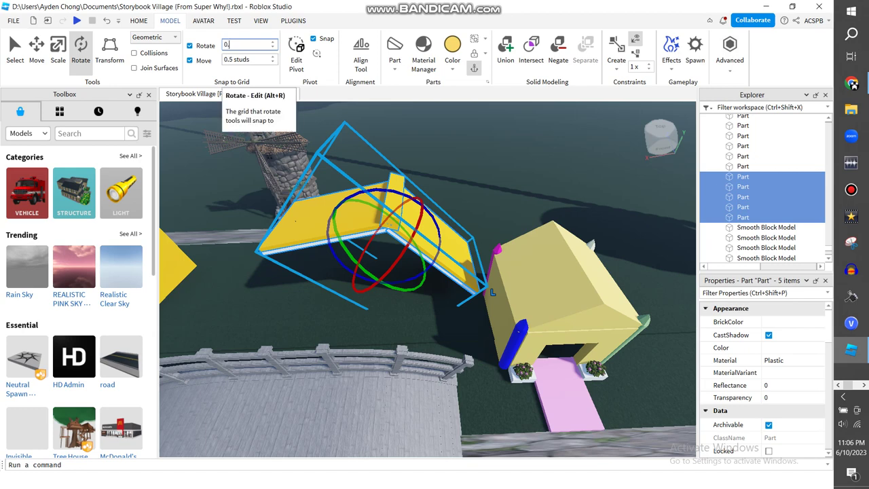
pyautogui.moveTo(493, 292); pyautogui.dragTo(499, 270)
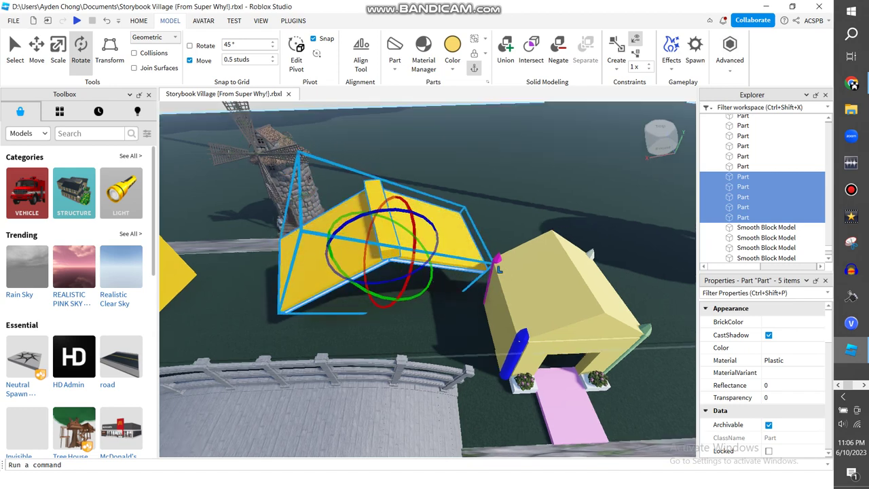
pyautogui.moveTo(499, 270); pyautogui.dragTo(499, 339, button='right')
pyautogui.moveTo(499, 339); pyautogui.dragTo(486, 395)
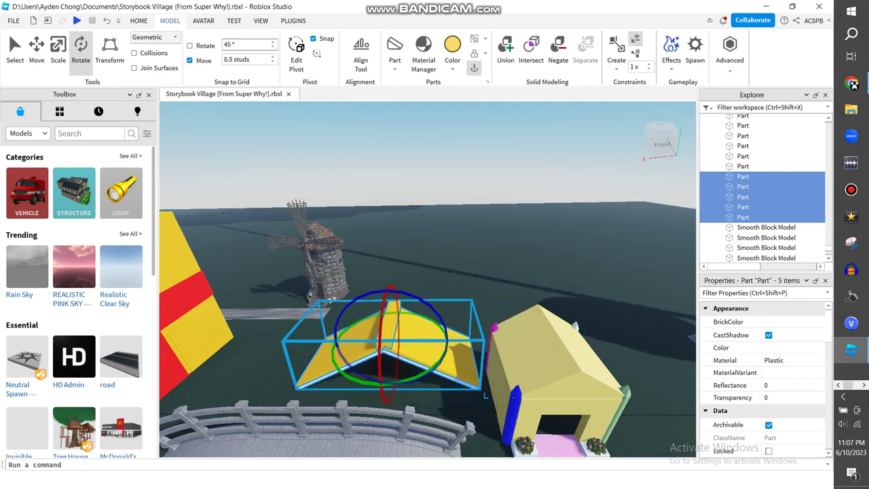
# Move the copied roof across to the yellow house and undo the last change to its placement
pyautogui.click(37, 51)
pyautogui.moveTo(396, 382); pyautogui.dragTo(370, 435)
pyautogui.moveTo(390, 391); pyautogui.dragTo(562, 368)
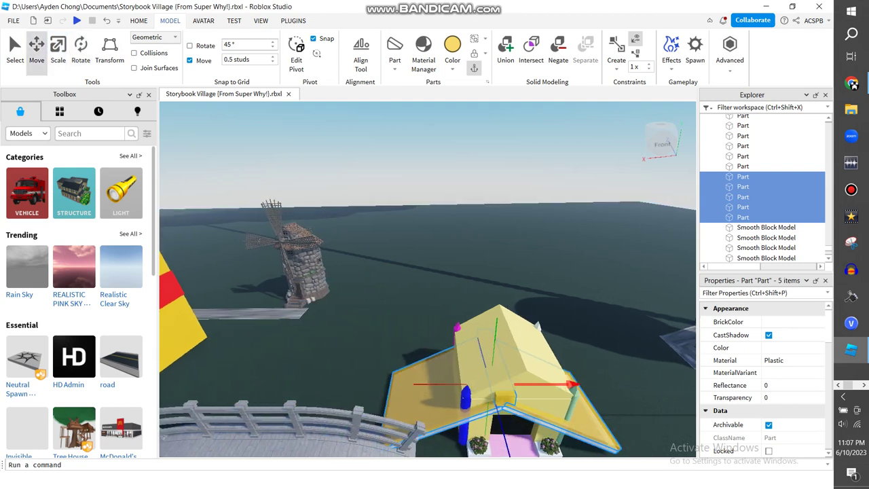
pyautogui.press('d')
pyautogui.hotkey('ctrl', '4')
pyautogui.hotkey('ctrl', '3')
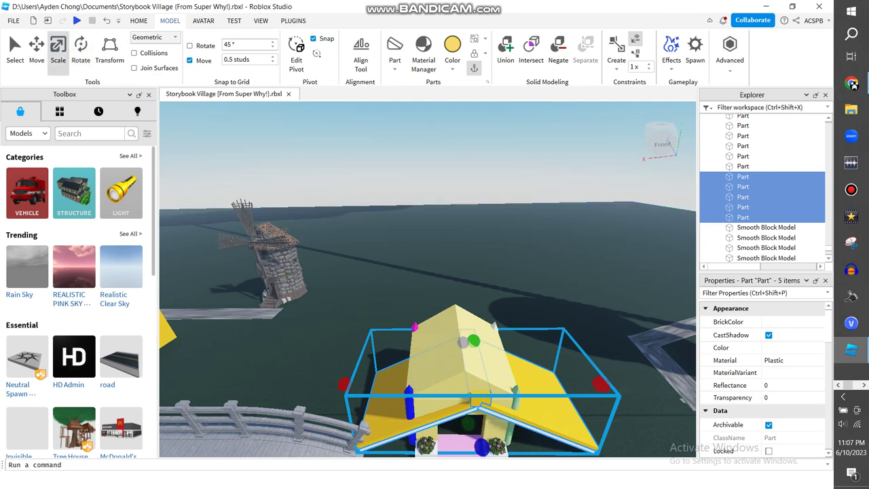
pyautogui.hotkey('ctrl', 'z')
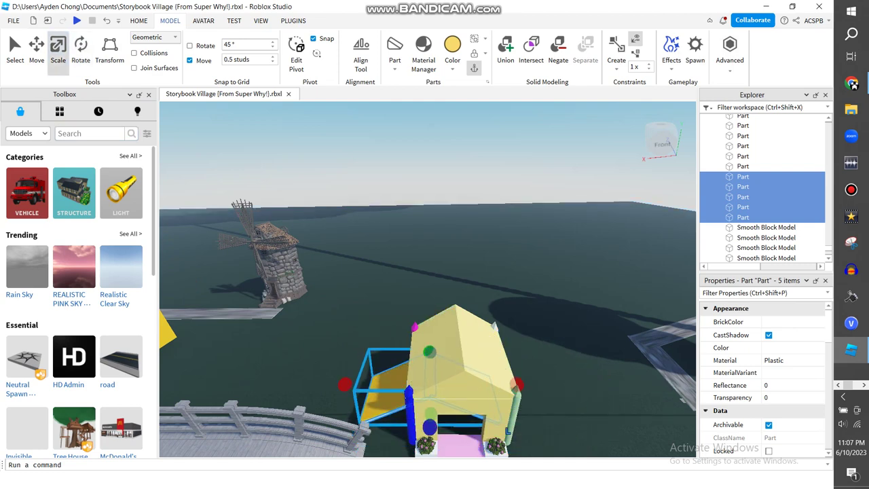
# Raise the copied roof above the yellow house and centre it over the gable
pyautogui.hotkey('ctrl', '2')
pyautogui.hotkey('ctrl', 'y')
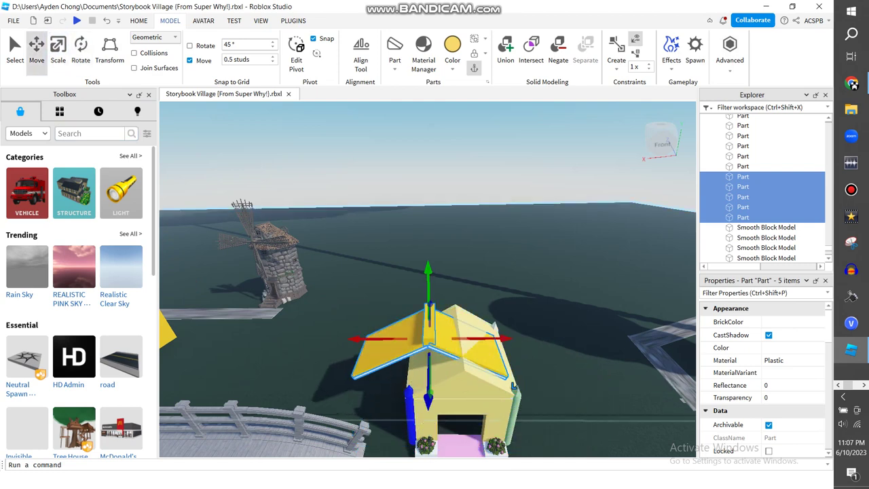
pyautogui.moveTo(428, 278); pyautogui.dragTo(380, 292, button='right')
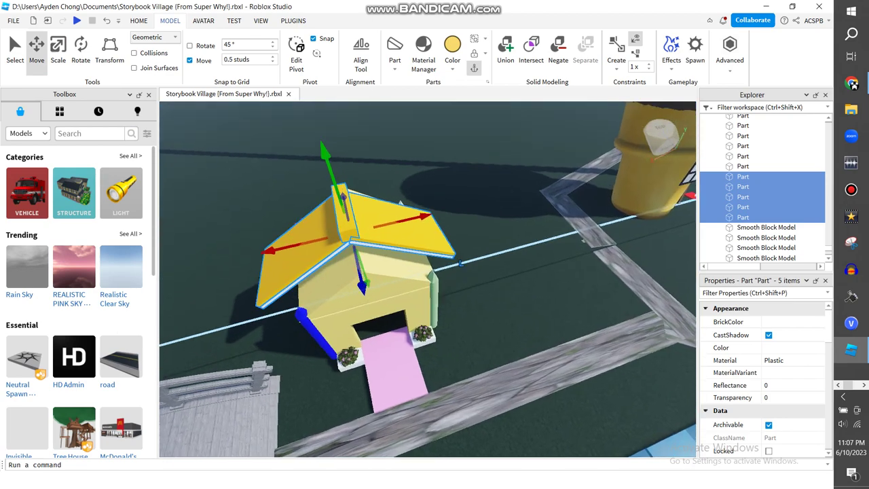
pyautogui.scroll(3, 428, 279)
pyautogui.moveTo(484, 317); pyautogui.dragTo(598, 298, button='right')
pyautogui.scroll(3, 631, 349)
pyautogui.scroll(-5, 631, 350)
# Lay the copied roof's two slopes, each with its white underside, onto the matching sides of the yellow gable
pyautogui.click(475, 248)
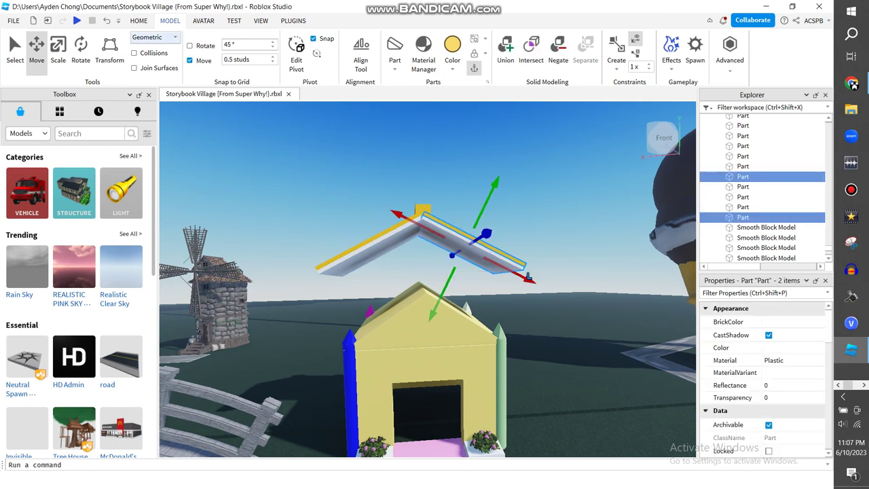
pyautogui.press('d')
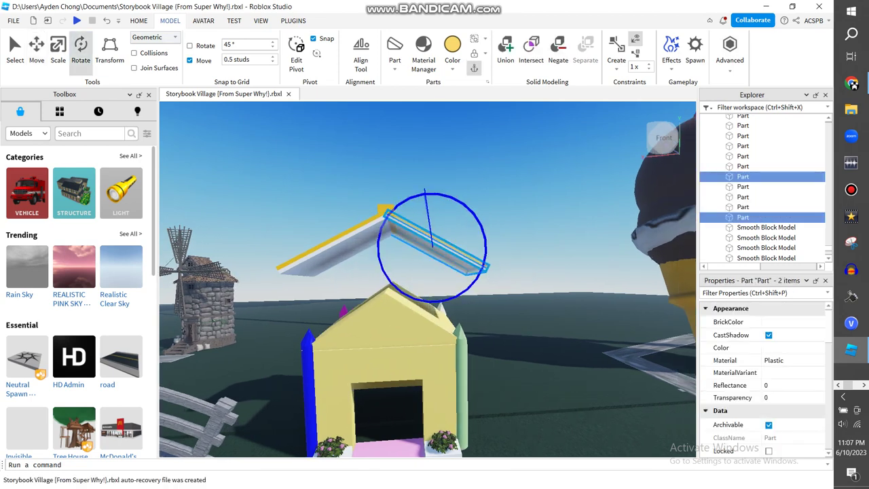
pyautogui.moveTo(475, 247); pyautogui.dragTo(498, 275, button='right')
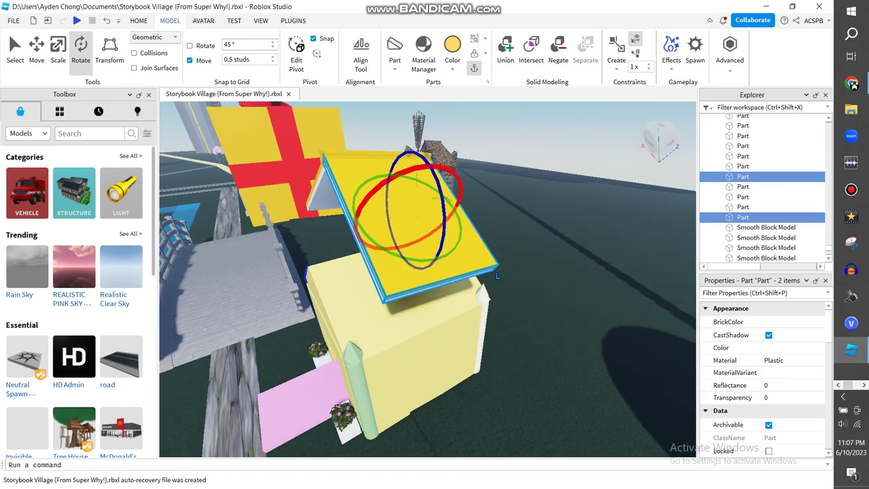
pyautogui.hotkey('ctrl', 't')
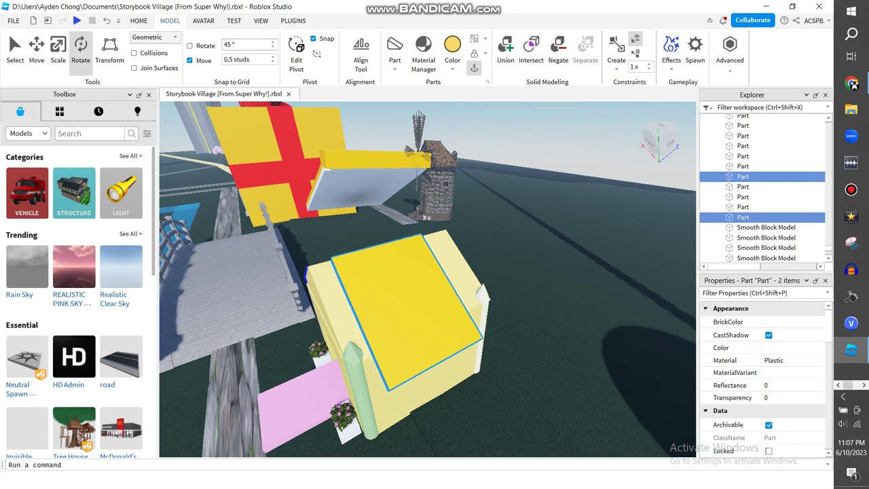
pyautogui.moveTo(616, 384); pyautogui.dragTo(617, 385, button='right')
pyautogui.hotkey('ctrl', 'z')
pyautogui.hotkey('ctrl', 'z')
pyautogui.scroll(8, 616, 384)
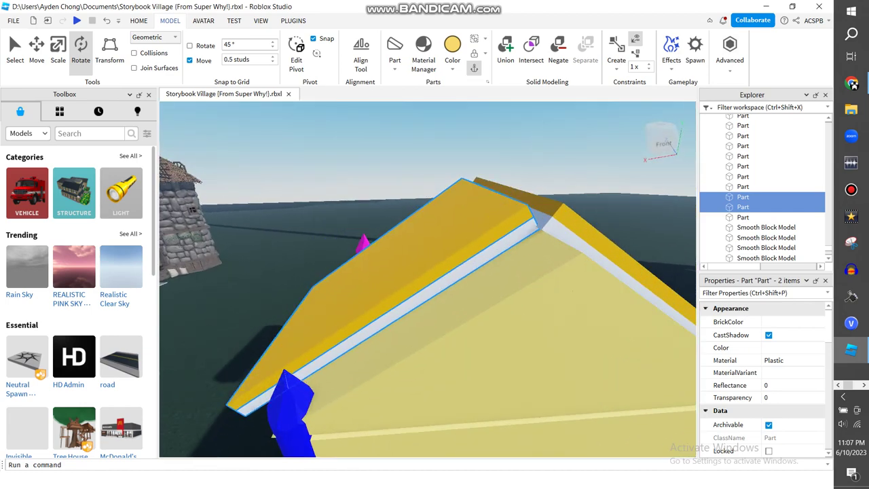
# Lower the roof's ridge beam onto the peak where the two slopes meet
pyautogui.scroll(-5, 428, 279)
pyautogui.click(413, 210)
pyautogui.hotkey('ctrl', '2')
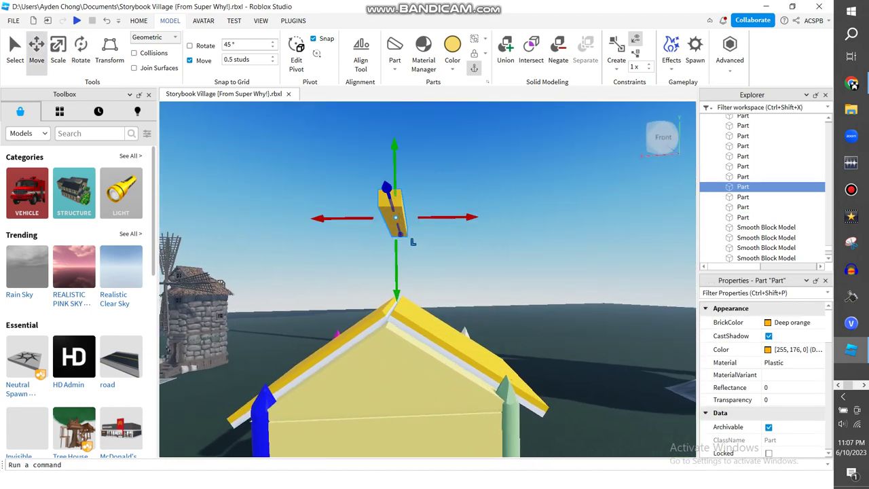
pyautogui.moveTo(407, 234); pyautogui.dragTo(407, 289)
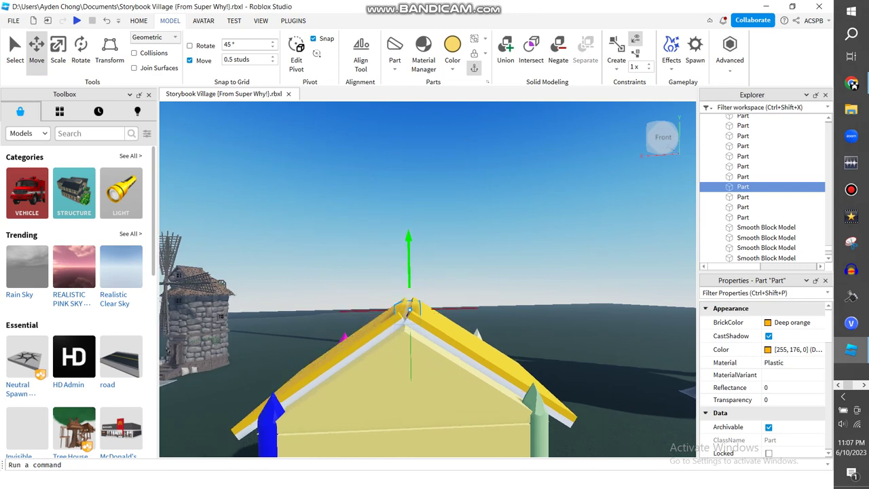
pyautogui.scroll(3, 408, 307)
pyautogui.moveTo(408, 306); pyautogui.dragTo(411, 353, button='right')
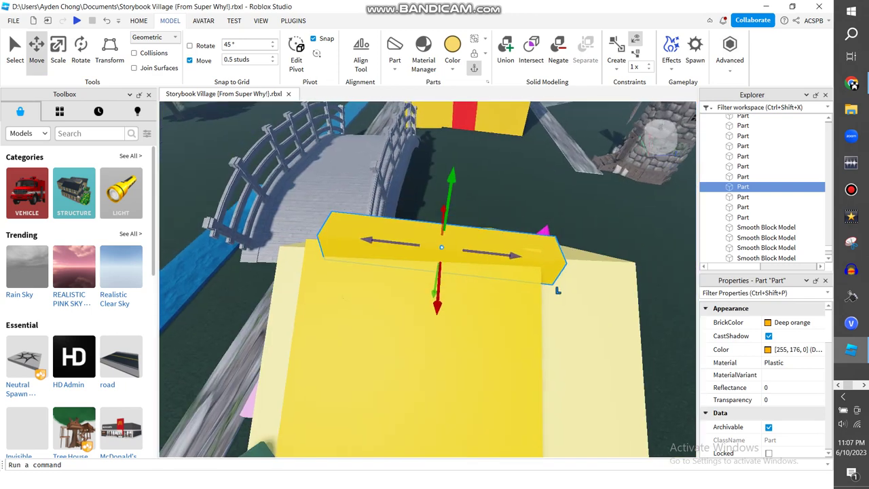
# Rotate the ridge beam freely until it sits level and square to the house, and turn 45° rotation snapping back on
pyautogui.moveTo(494, 331); pyautogui.dragTo(462, 354, button='right')
pyautogui.hotkey('ctrl', '4')
pyautogui.hotkey('ctrl', 'z')
pyautogui.hotkey('ctrl', 'y')
pyautogui.moveTo(410, 209); pyautogui.dragTo(388, 219)
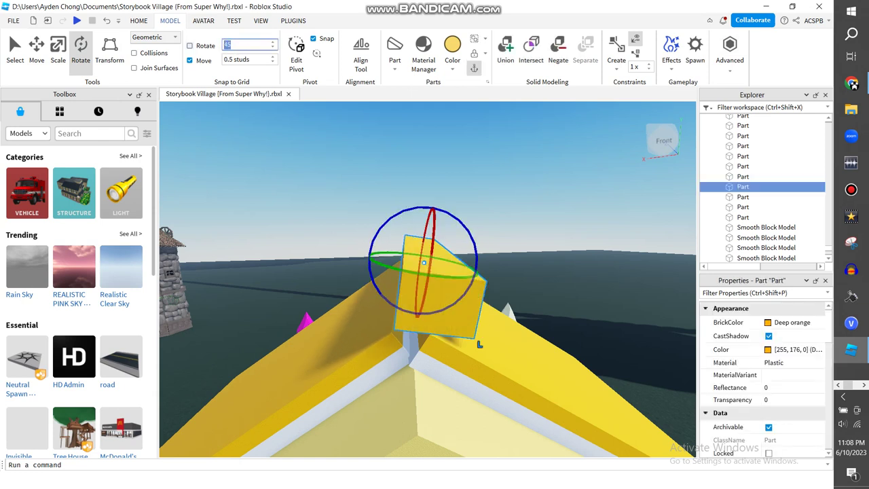
pyautogui.hotkey('ctrl', 'z')
pyautogui.hotkey('ctrl', 'y')
pyautogui.moveTo(411, 207); pyautogui.dragTo(484, 339)
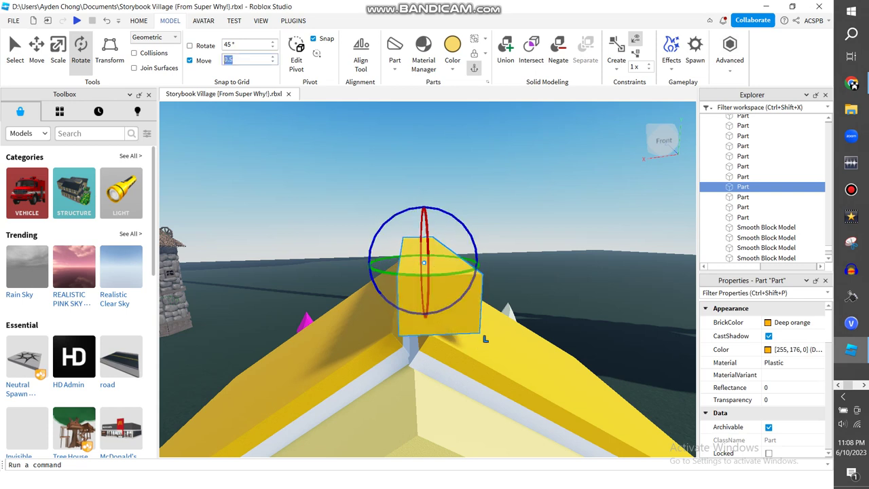
pyautogui.moveTo(412, 208)
pyautogui.mouseDown()
pyautogui.moveTo(441, 211)
pyautogui.moveTo(411, 208)
pyautogui.mouseUp()
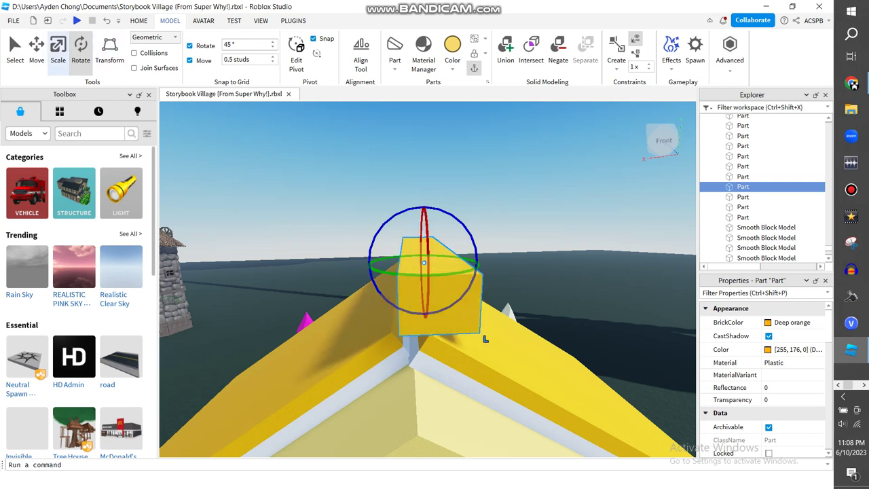
# Centre the ridge beam over the roof peak and slide it back from the front gable
pyautogui.hotkey('ctrl', '2')
pyautogui.hotkey('ctrl', 'z')
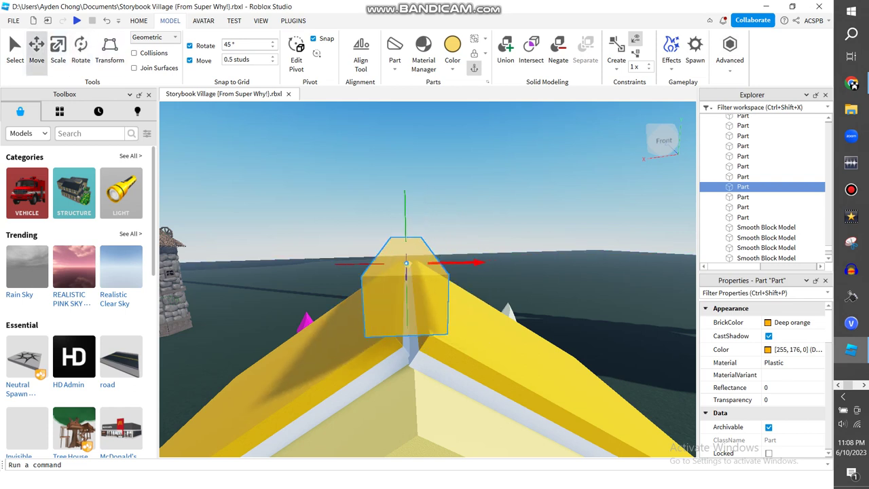
pyautogui.hotkey('ctrl', 'y')
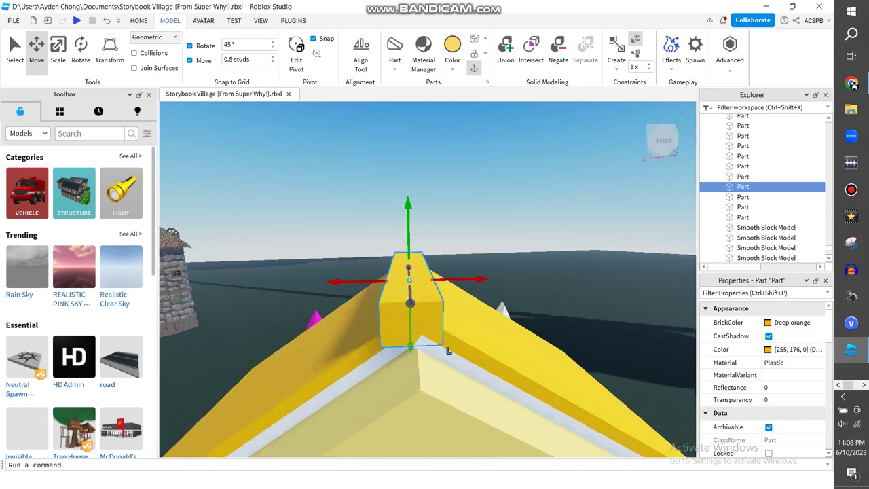
# Lengthen the ridge beam so it reaches past the back wall of the house
pyautogui.hotkey('ctrl', '3')
pyautogui.moveTo(427, 238); pyautogui.dragTo(442, 218, button='right')
pyautogui.moveTo(355, 202); pyautogui.dragTo(411, 210)
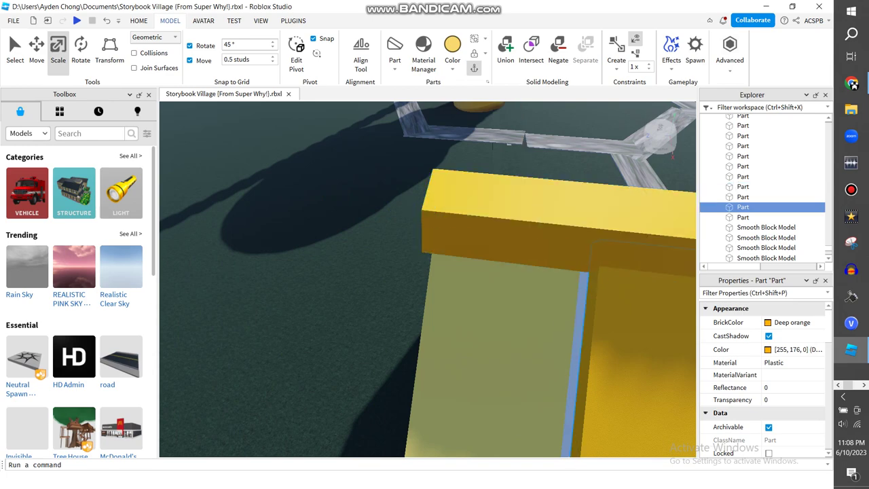
# Stretch the white and orange panels of both roof slopes backward so they overhang the back wall
pyautogui.press('f')
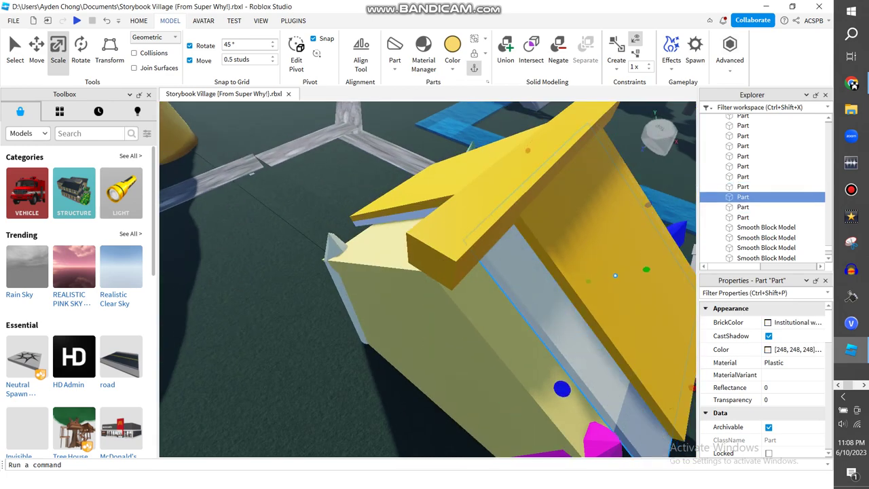
pyautogui.moveTo(428, 278); pyautogui.dragTo(353, 271, button='right')
pyautogui.click(384, 299)
pyautogui.moveTo(378, 290); pyautogui.dragTo(376, 363)
pyautogui.click(504, 209)
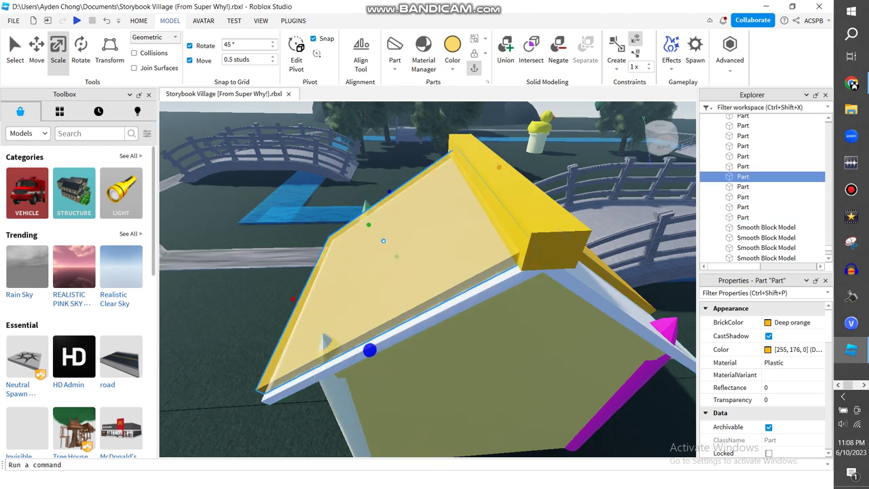
pyautogui.moveTo(506, 298); pyautogui.dragTo(529, 375, button='right')
pyautogui.click(503, 316)
# Check the schoolhouse reference picture in the browser and recolour both orange slopes and the ridge beam Really red
pyautogui.hotkey('alt', 'f')
pyautogui.press('Escape')
pyautogui.click(851, 84)
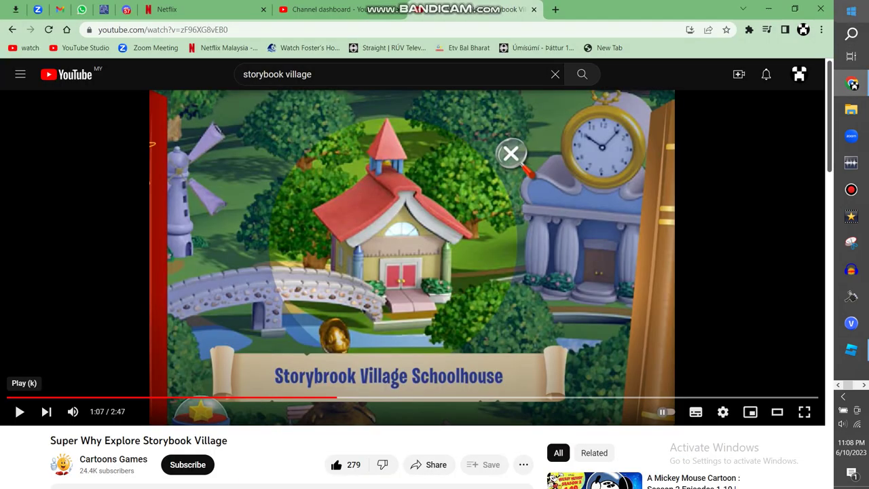
pyautogui.hotkey('alt', 'Tab')
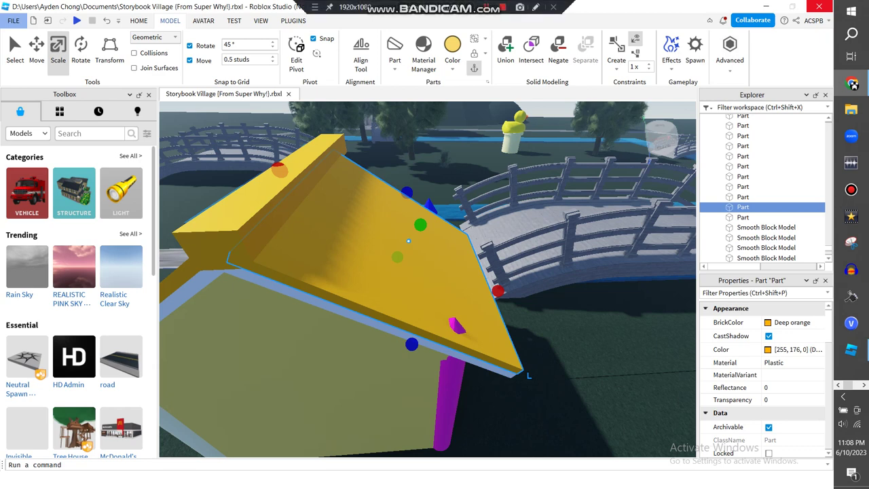
pyautogui.click(452, 51)
pyautogui.click(608, 170)
pyautogui.moveTo(475, 305); pyautogui.dragTo(367, 305, button='right')
pyautogui.click(421, 234)
pyautogui.click(452, 44)
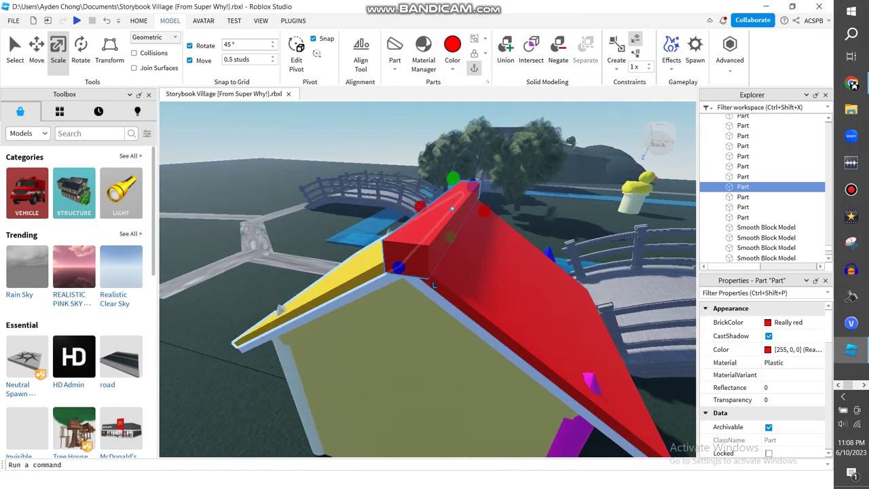
pyautogui.click(319, 299)
pyautogui.click(452, 44)
pyautogui.moveTo(558, 246); pyautogui.dragTo(668, 288, button='right')
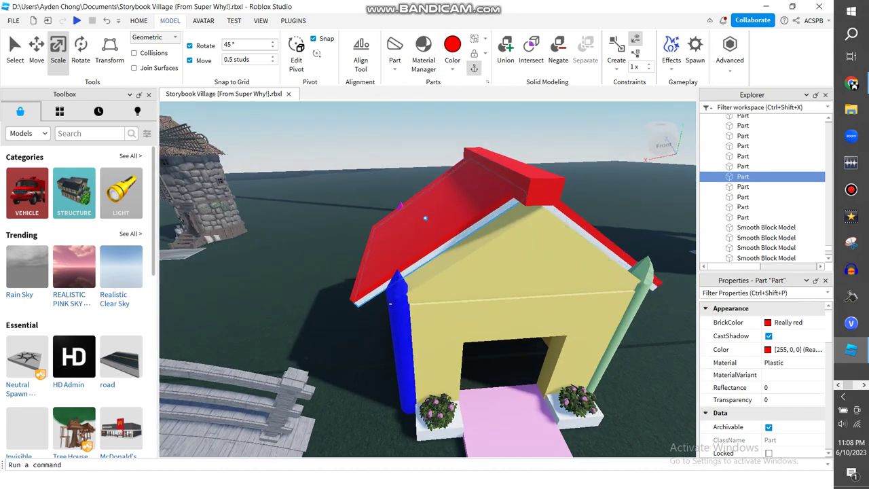
# Stretch the white and red panels of both roof slopes forward so they overhang the front gable
pyautogui.click(390, 303)
pyautogui.scroll(10, 380, 326)
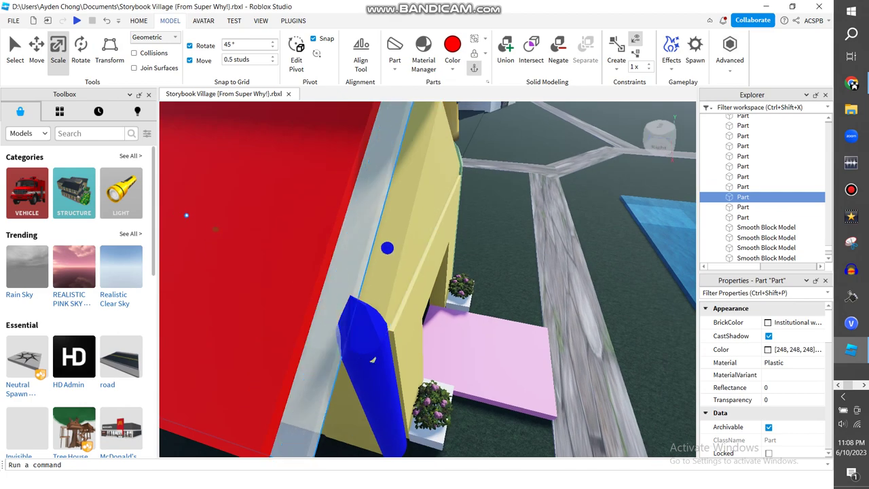
pyautogui.press('a')
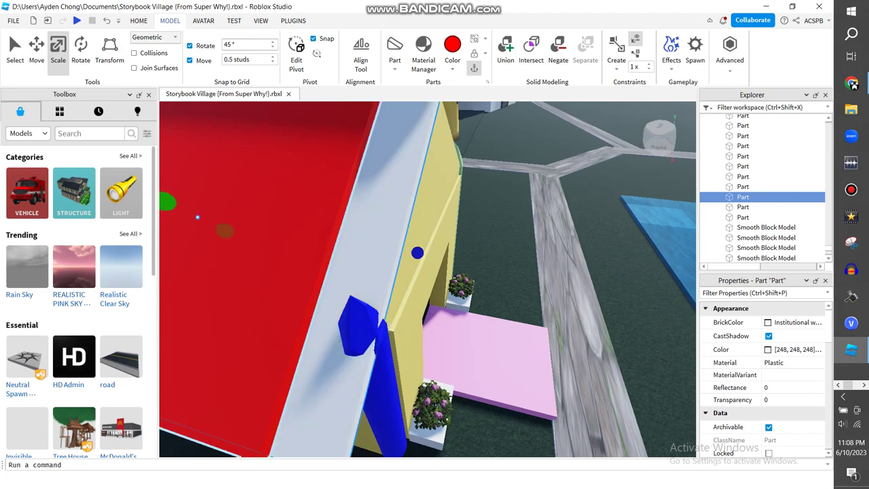
pyautogui.click(197, 216)
pyautogui.moveTo(197, 217); pyautogui.dragTo(307, 224, button='right')
pyautogui.scroll(-10, 308, 224)
pyautogui.click(518, 230)
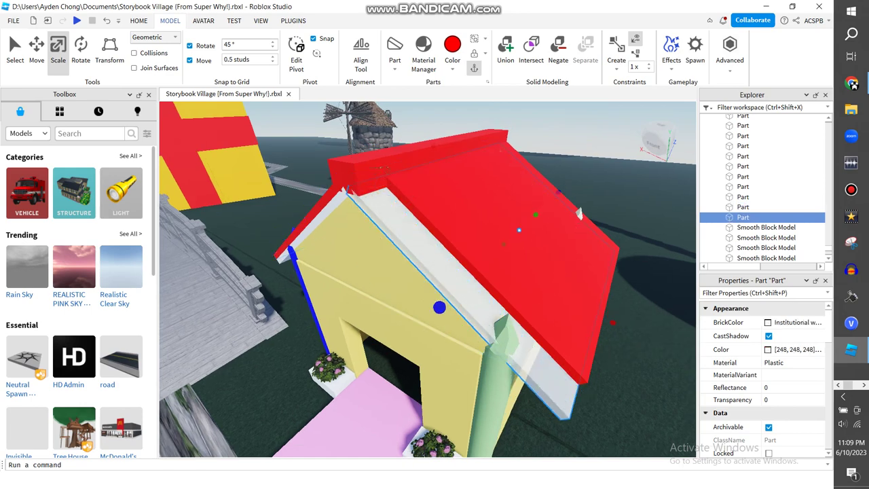
pyautogui.click(521, 228)
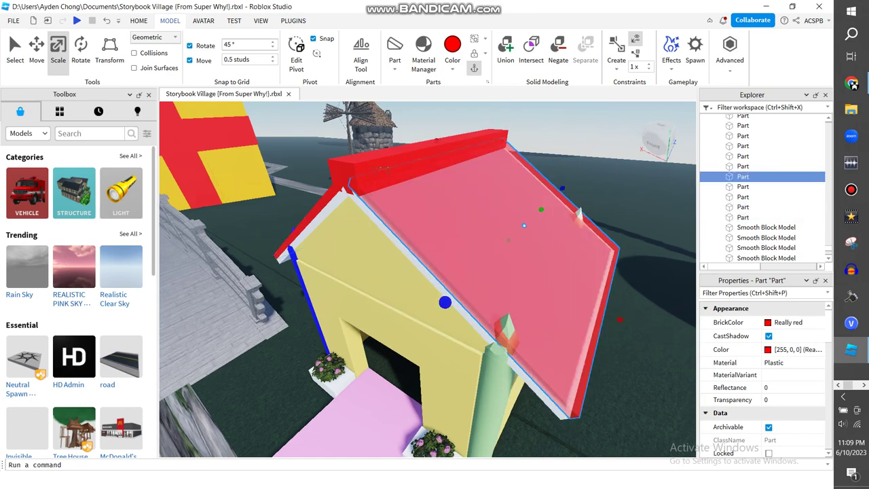
# Review the schoolhouse reference picture in the browser and search the Toolbox meshes for "ruler"
pyautogui.scroll(-8, 520, 228)
pyautogui.click(850, 83)
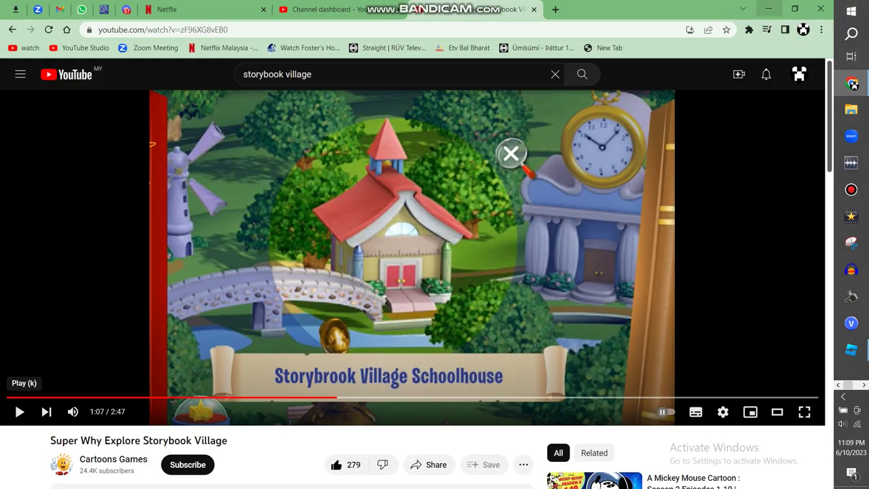
pyautogui.click(851, 349)
pyautogui.click(27, 133)
pyautogui.click(24, 148)
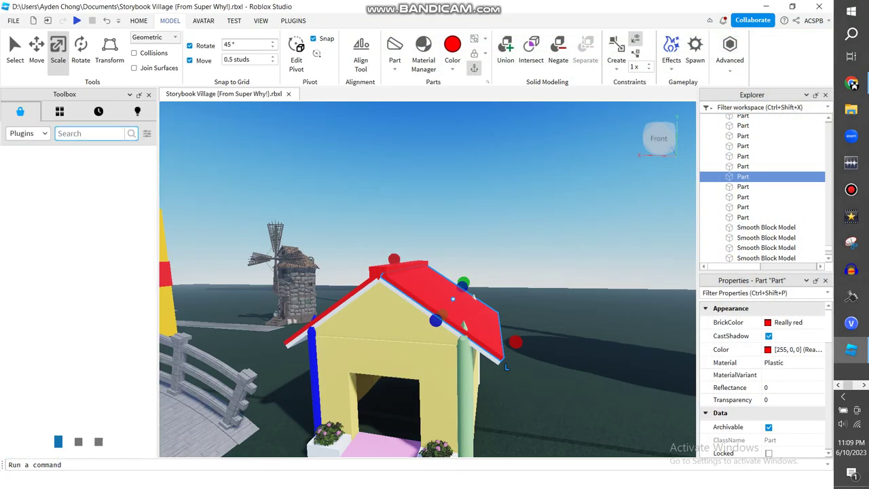
pyautogui.click(27, 133)
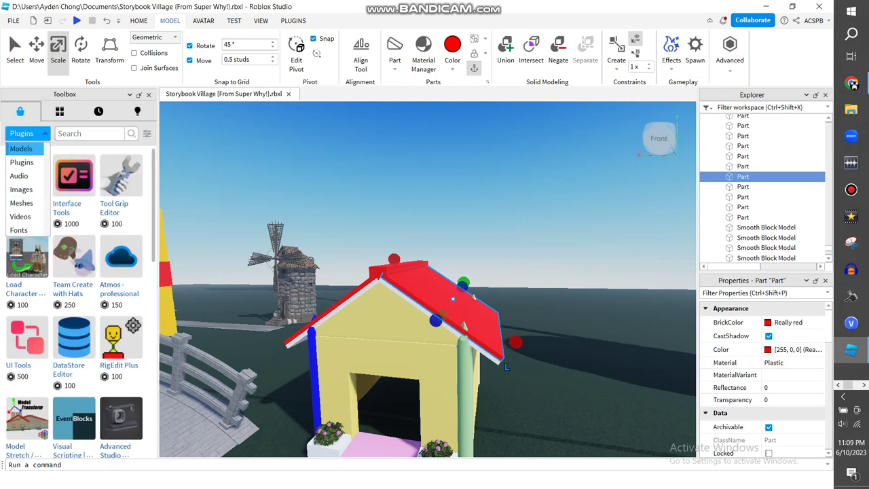
pyautogui.click(21, 203)
pyautogui.click(88, 133)
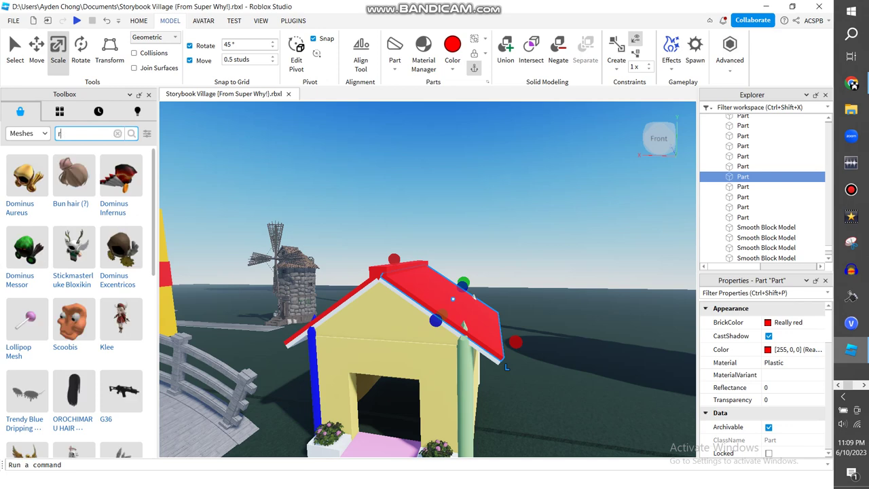
pyautogui.write('ruler')
pyautogui.press('Return')
# Insert the Roblox Ruler mesh and stretch it across the front wall above the doorway, from the blue pillar to the green one
pyautogui.moveTo(428, 278); pyautogui.dragTo(407, 279, button='right')
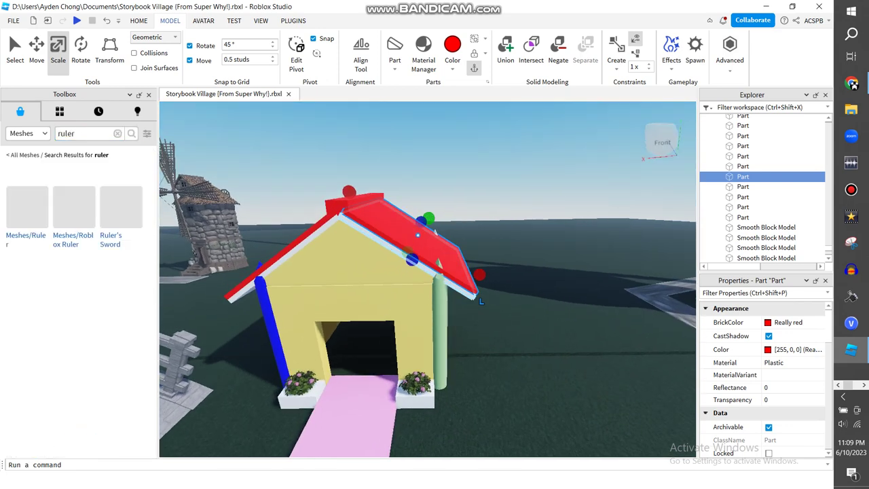
pyautogui.scroll(5, 427, 278)
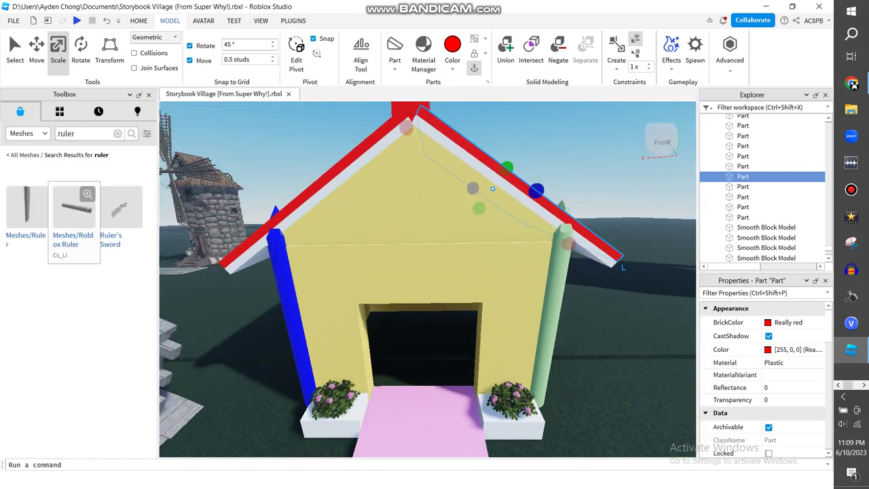
pyautogui.click(73, 208)
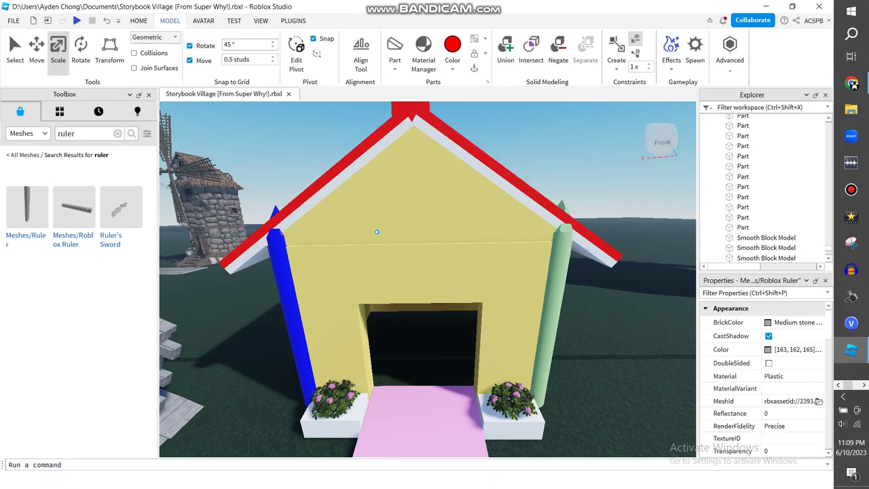
pyautogui.scroll(2, 424, 255)
pyautogui.scroll(2, 425, 254)
pyautogui.moveTo(326, 203); pyautogui.dragTo(325, 178)
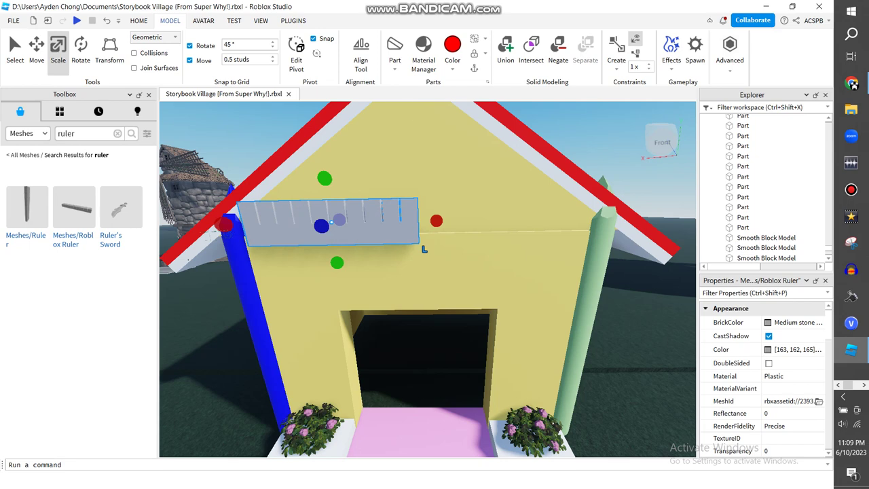
pyautogui.moveTo(436, 221); pyautogui.dragTo(608, 217)
pyautogui.press('a')
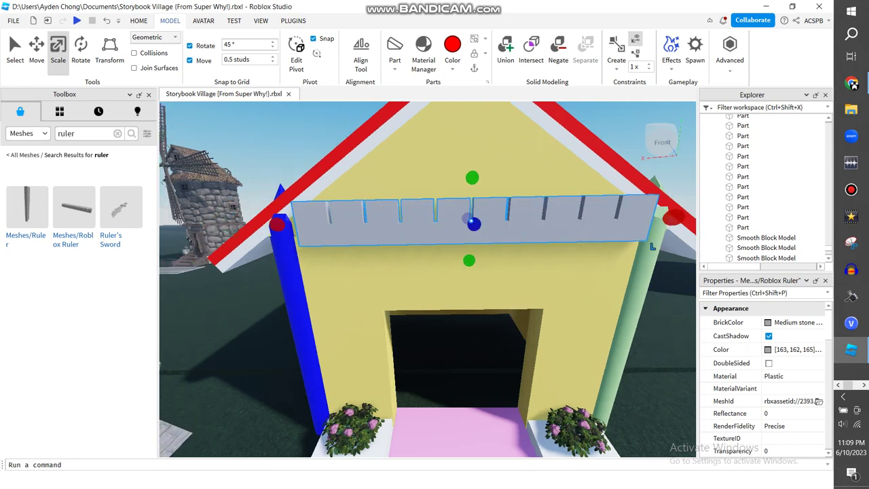
pyautogui.moveTo(473, 232); pyautogui.dragTo(458, 246)
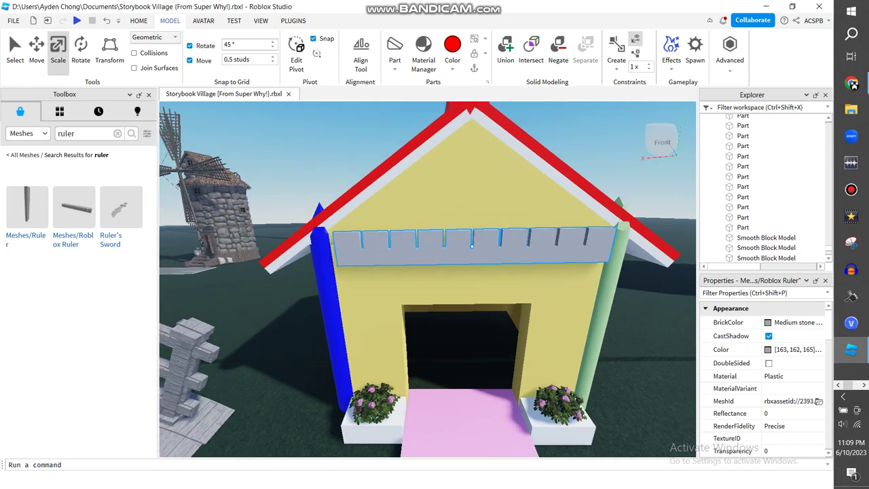
# Compare with the schoolhouse reference and rotate the ruler upside down so its marks point downward on the front wall
pyautogui.hotkey('alt', 'Tab')
pyautogui.hotkey('alt', 'Tab')
pyautogui.hotkey('ctrl', '4')
pyautogui.moveTo(417, 228); pyautogui.dragTo(522, 258)
pyautogui.hotkey('ctrl', '2')
pyautogui.moveTo(522, 258); pyautogui.dragTo(319, 263, button='right')
pyautogui.scroll(5, 427, 278)
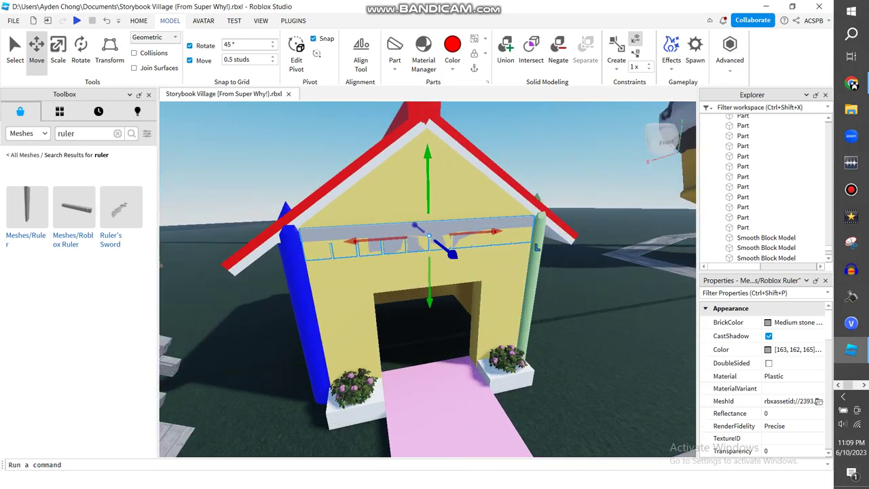
# Thicken the ruler so it projects from the front wall, check it against the schoolhouse reference picture, and color it Pastel brown
pyautogui.hotkey('ctrl', '3')
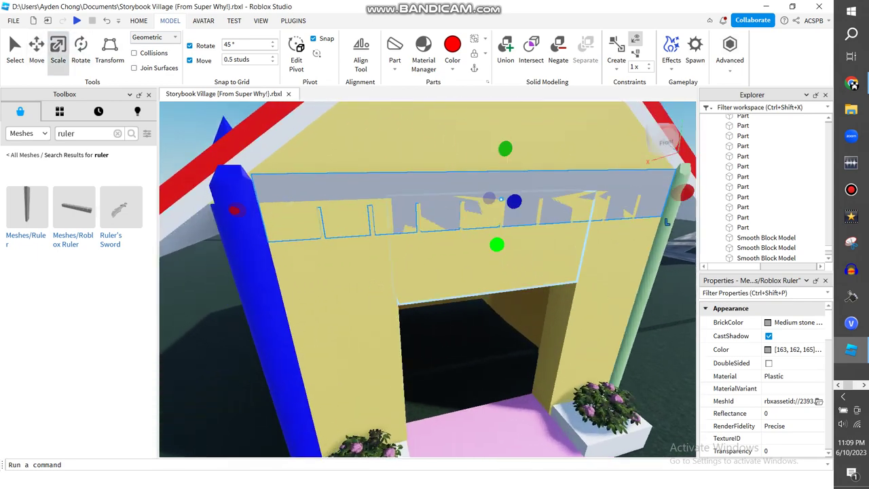
pyautogui.moveTo(514, 201); pyautogui.dragTo(519, 215)
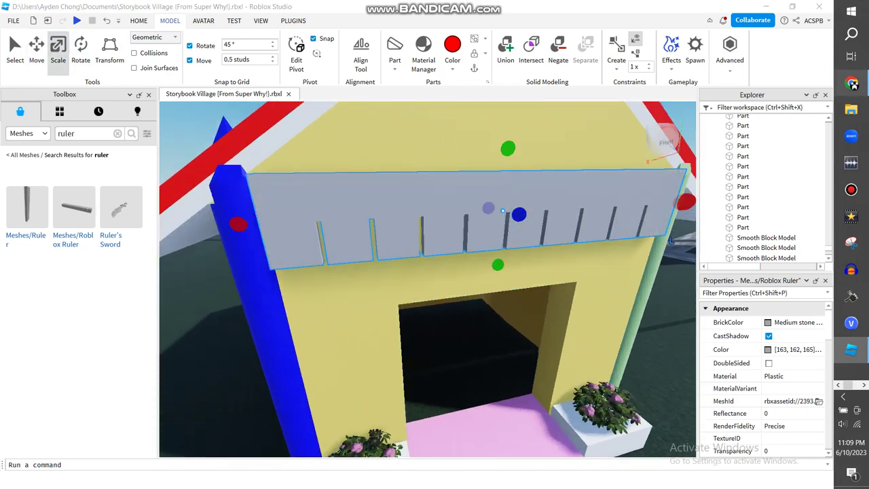
pyautogui.click(851, 83)
pyautogui.click(851, 350)
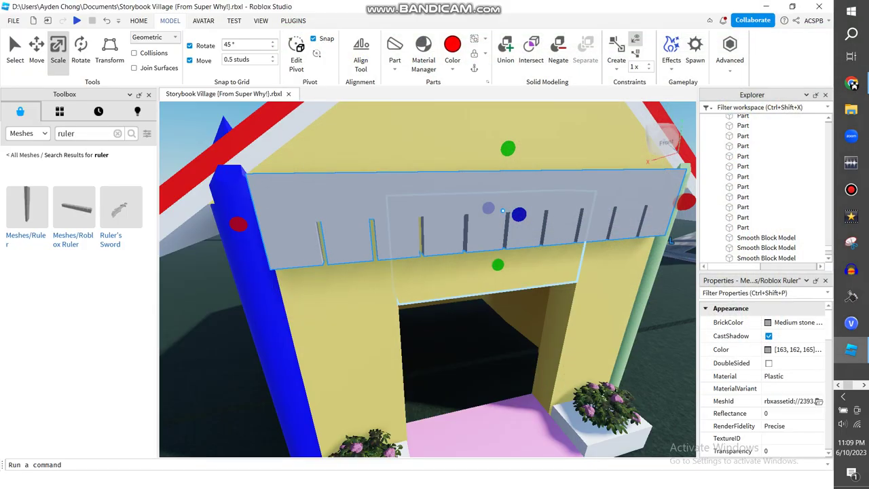
pyautogui.click(851, 350)
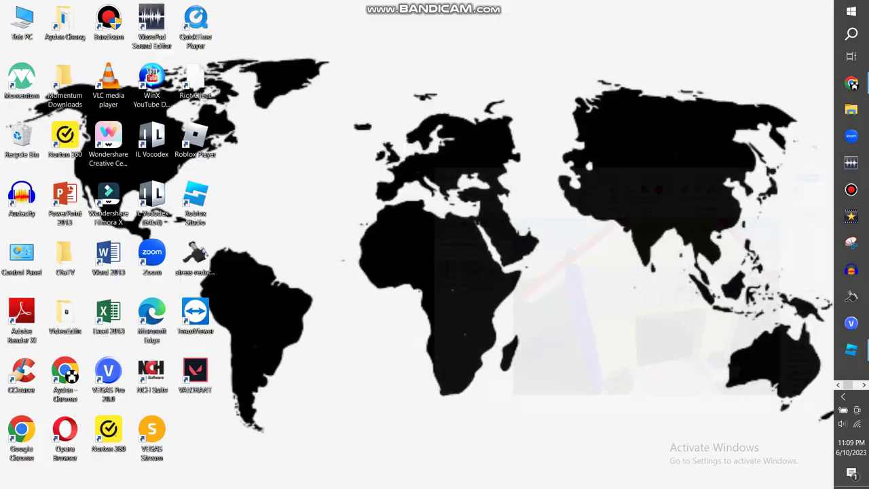
pyautogui.click(851, 84)
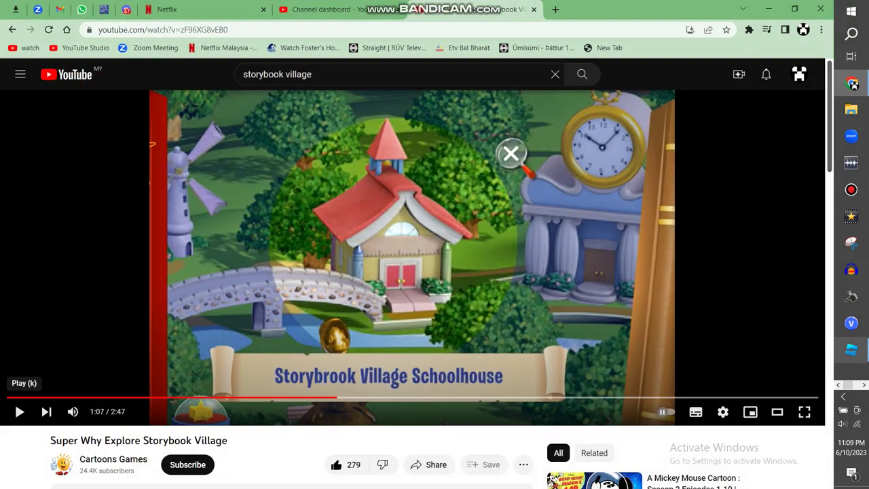
pyautogui.click(851, 349)
pyautogui.click(452, 61)
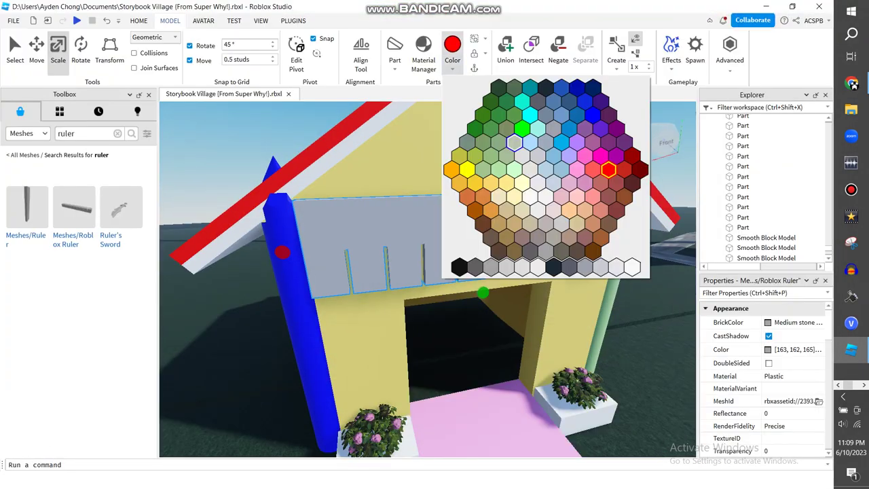
pyautogui.click(569, 211)
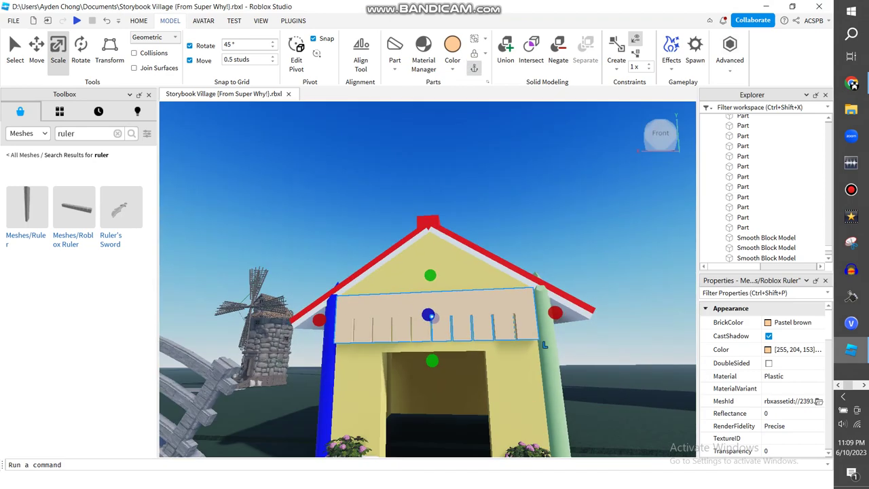
# Search the Toolbox meshes for "door" and "doors" and look through the results for one that suits the schoolhouse doorway
pyautogui.press('w')
pyautogui.write('s')
pyautogui.write('do')
pyautogui.write('or')
pyautogui.press('Return')
pyautogui.press('w')
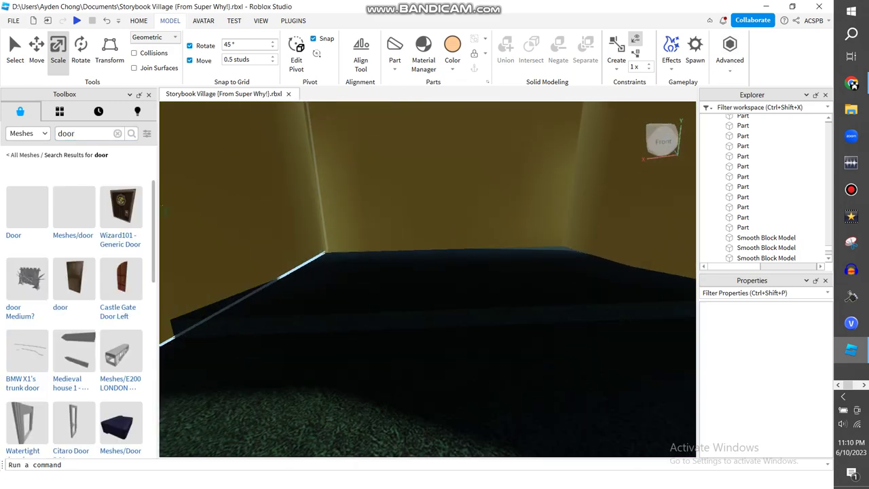
pyautogui.press('s')
pyautogui.press('s')
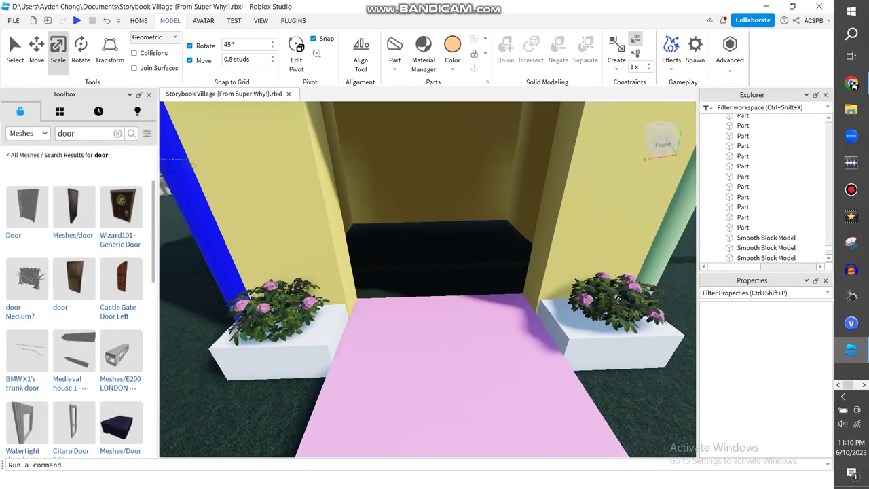
pyautogui.scroll(-5, 78, 319)
pyautogui.scroll(-4, 78, 319)
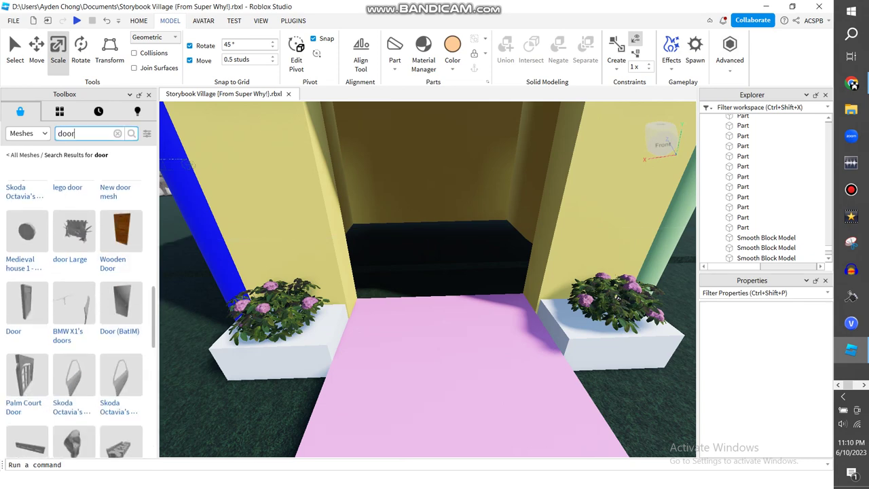
pyautogui.scroll(-5, 79, 319)
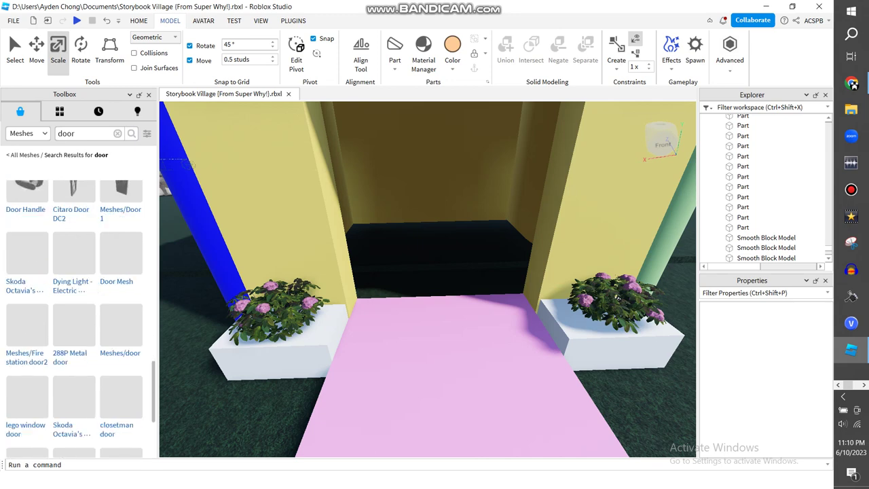
pyautogui.write('s')
pyautogui.press('Return')
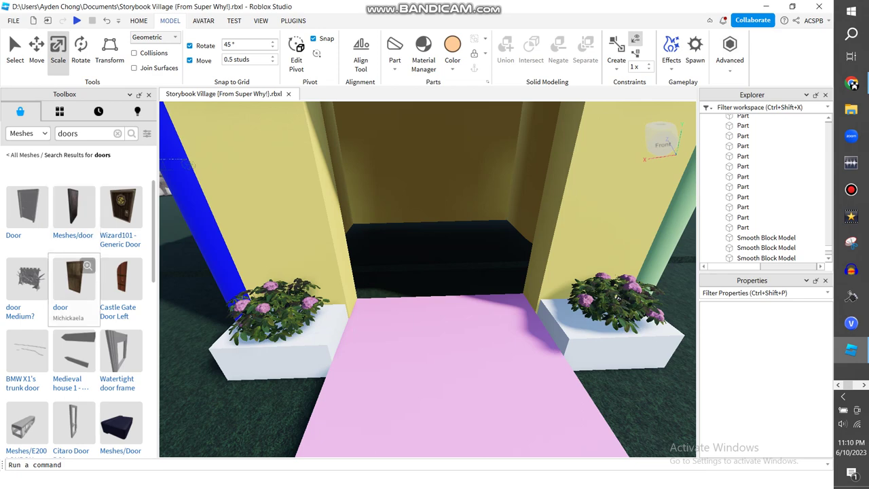
# Try two door meshes from the search results at the schoolhouse entrance and delete both
pyautogui.click(484, 299)
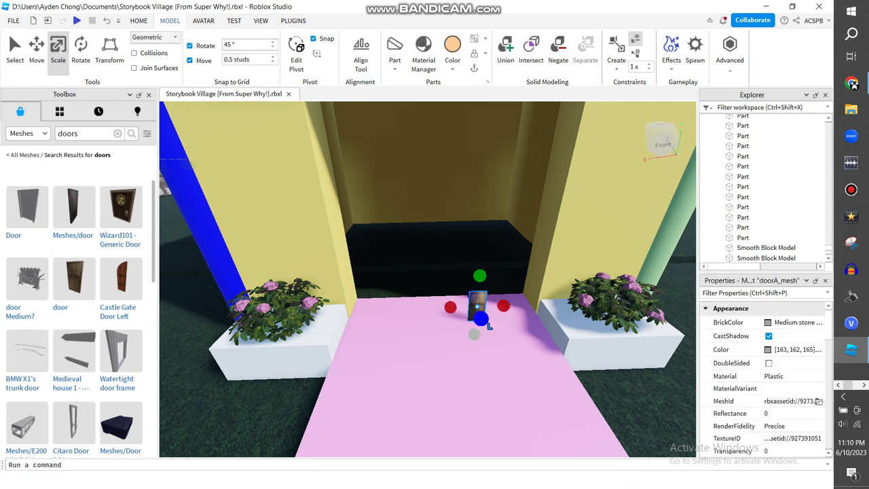
pyautogui.rightClick(480, 319)
pyautogui.click(503, 93)
pyautogui.press('f')
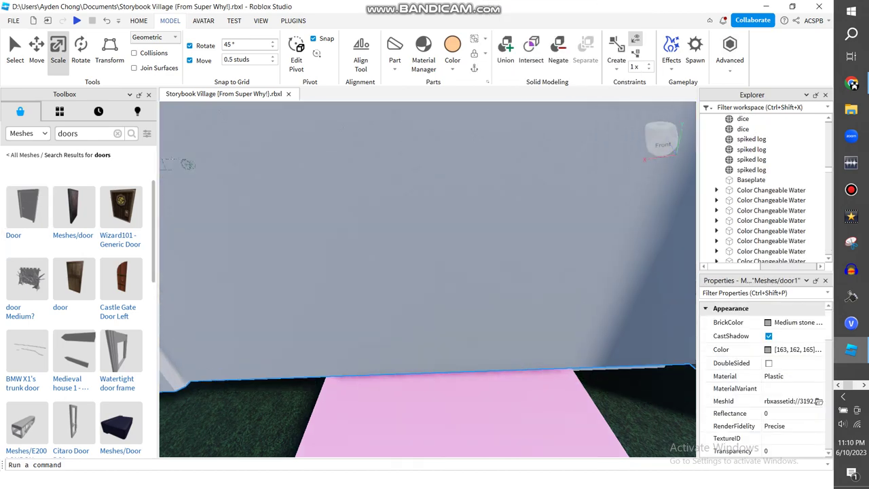
pyautogui.scroll(-3, 408, 271)
pyautogui.rightClick(384, 285)
pyautogui.click(462, 93)
# Look through the Toolbox models for "doors" and insert the Working Door model into the left half of the schoolhouse doorway
pyautogui.click(28, 133)
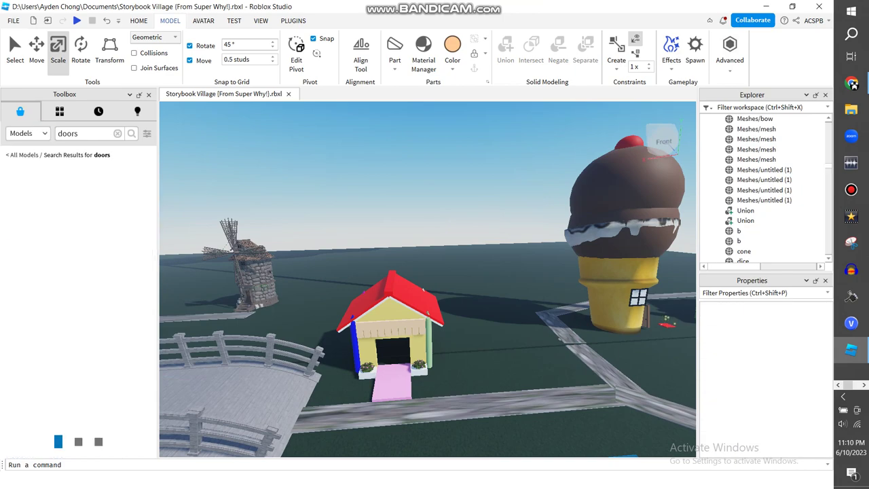
pyautogui.moveTo(427, 238); pyautogui.dragTo(428, 285, button='right')
pyautogui.scroll(10, 390, 278)
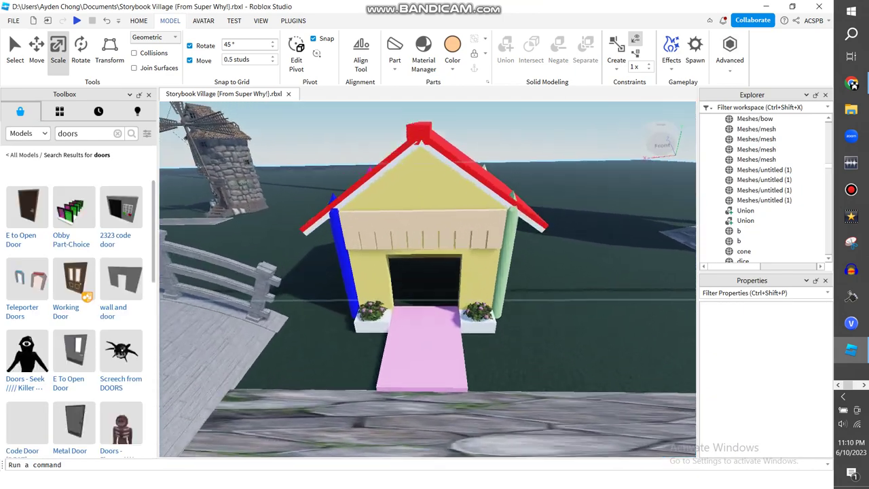
pyautogui.scroll(-5, 408, 271)
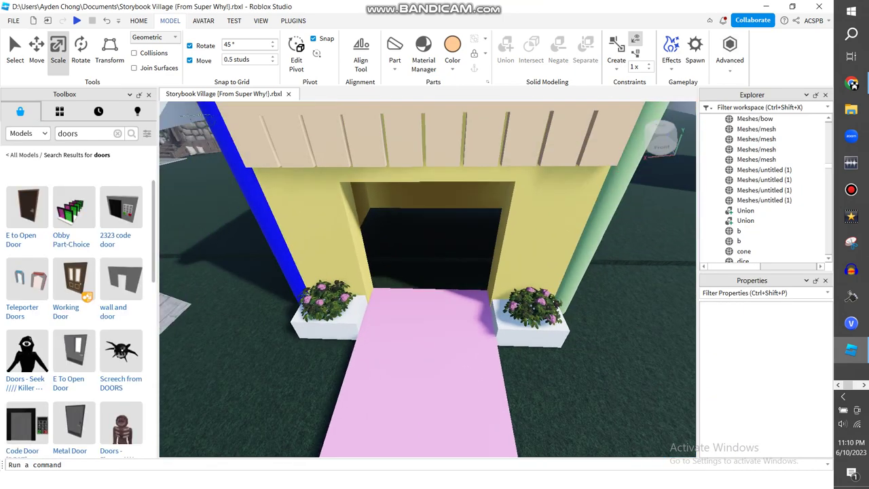
pyautogui.scroll(-2, 34, 380)
pyautogui.scroll(-5, 74, 319)
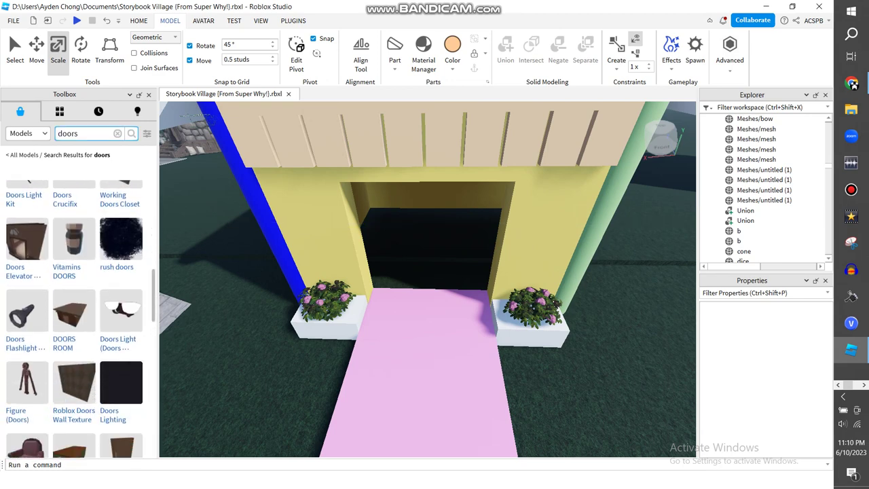
pyautogui.scroll(-8, 75, 319)
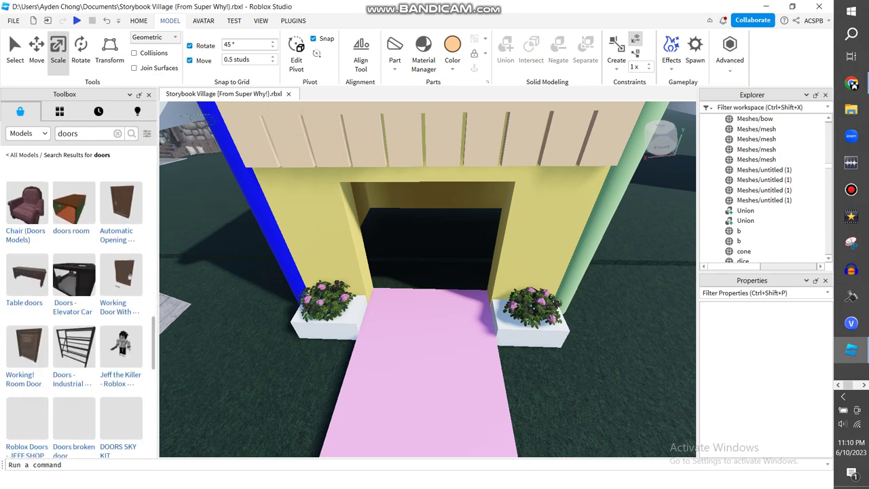
pyautogui.scroll(-10, 81, 319)
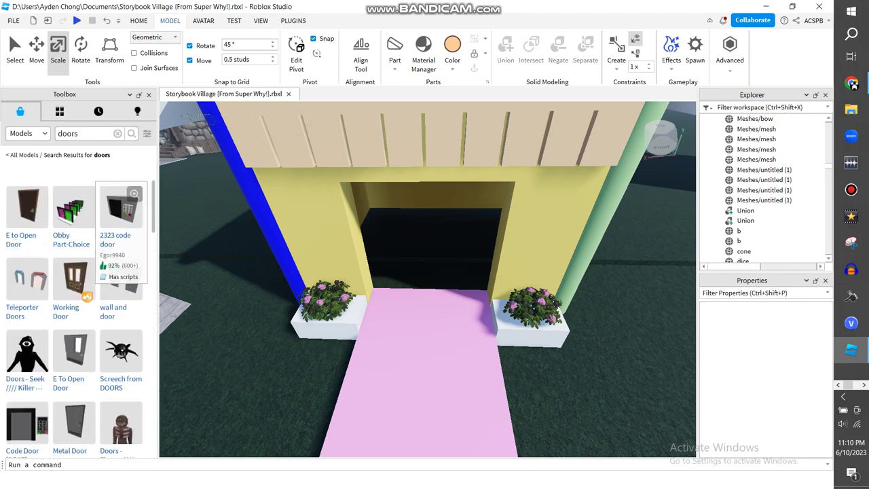
pyautogui.moveTo(74, 277); pyautogui.dragTo(399, 254)
pyautogui.scroll(5, 398, 255)
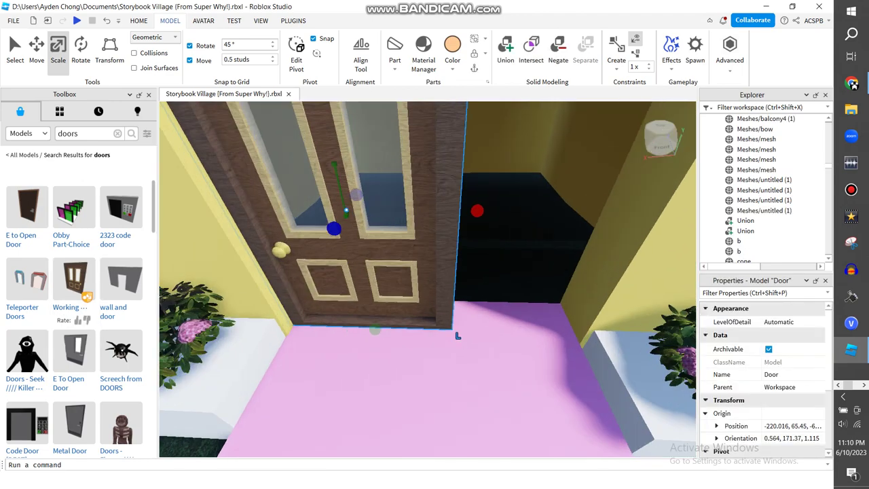
pyautogui.scroll(-2, 398, 255)
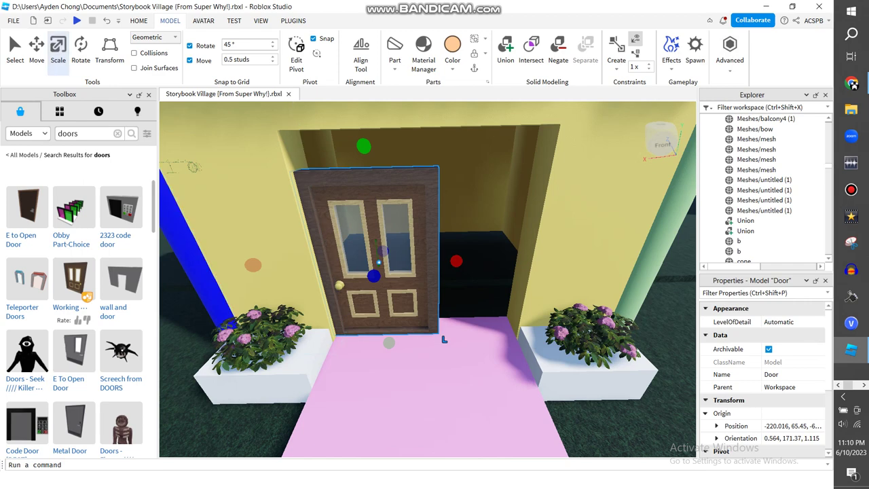
# Duplicate the wooden door and move the copy into the right half of the doorway
pyautogui.hotkey('alt', 'h')
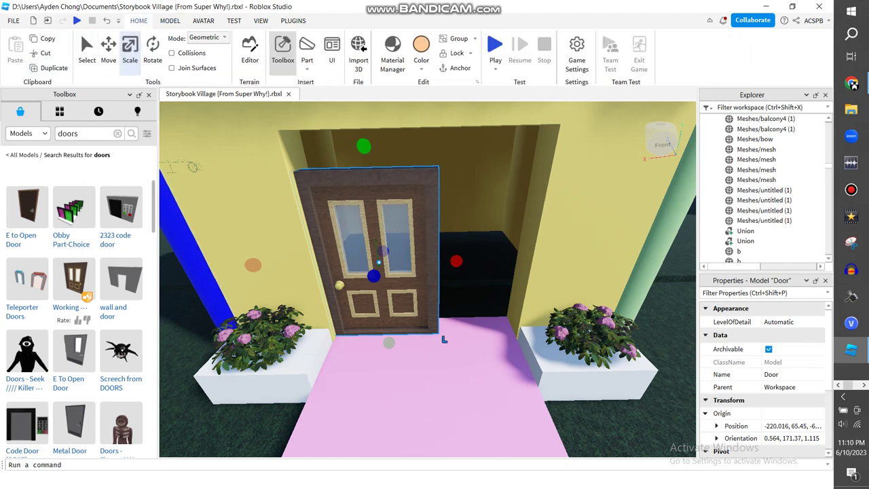
pyautogui.hotkey('ctrl', '4')
pyautogui.moveTo(429, 284); pyautogui.dragTo(484, 339)
pyautogui.hotkey('ctrl', 'd')
pyautogui.hotkey('ctrl', '2')
pyautogui.moveTo(451, 260); pyautogui.dragTo(416, 275)
# Rotate the left door 180° so its knob sits beside the middle of the doorway
pyautogui.hotkey('ctrl', '4')
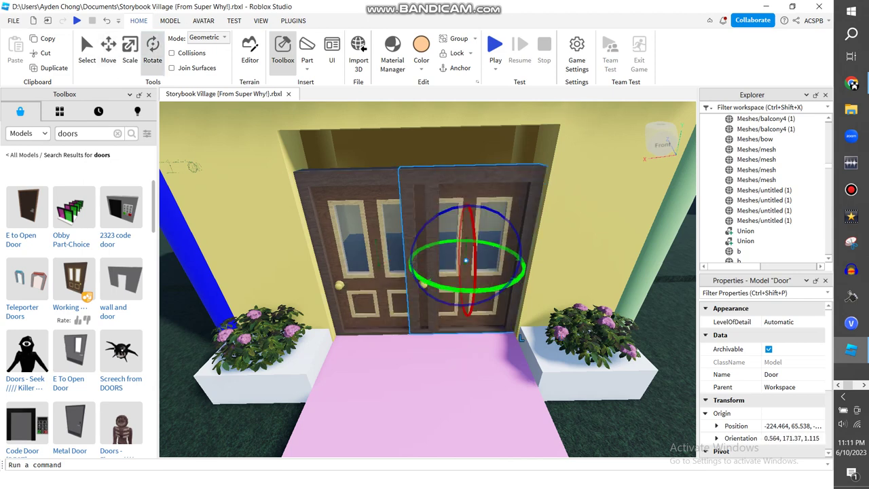
pyautogui.moveTo(521, 337); pyautogui.dragTo(444, 339)
pyautogui.moveTo(425, 285); pyautogui.dragTo(483, 339)
# Adjust the size and position of both doors so they match in height and meet in the middle of the doorway
pyautogui.hotkey('ctrl', '2')
pyautogui.scroll(-5, 475, 329)
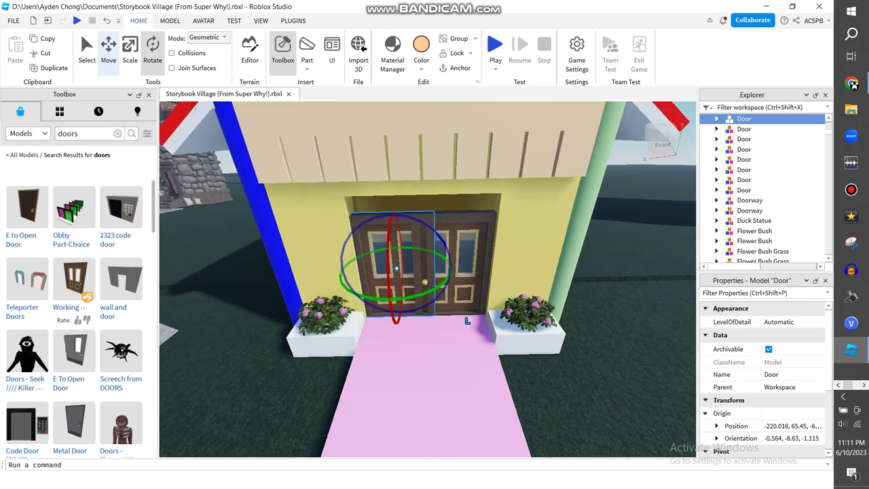
pyautogui.scroll(5, 467, 320)
pyautogui.hotkey('ctrl', '3')
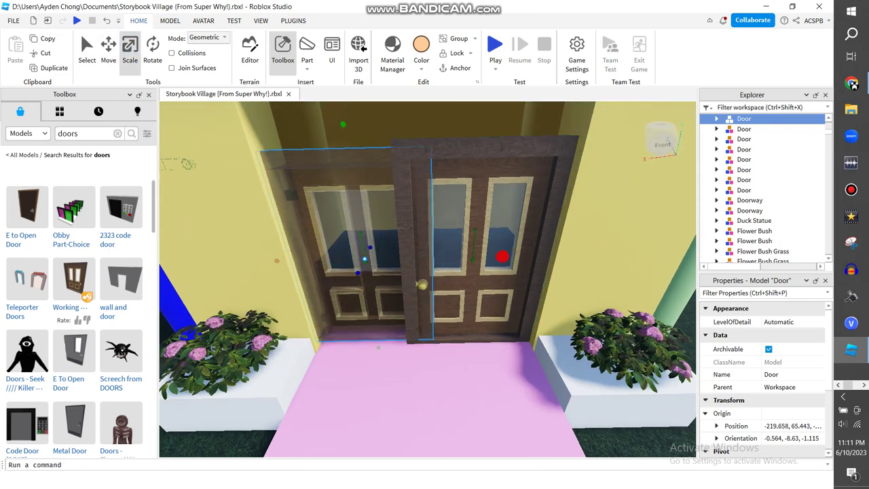
pyautogui.hotkey('ctrl', 'r')
pyautogui.hotkey('ctrl', 'r')
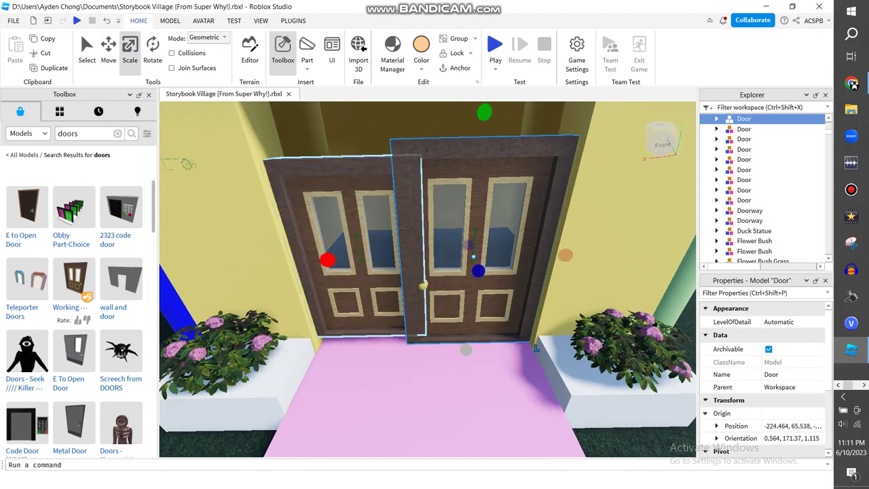
pyautogui.moveTo(535, 346); pyautogui.dragTo(473, 339)
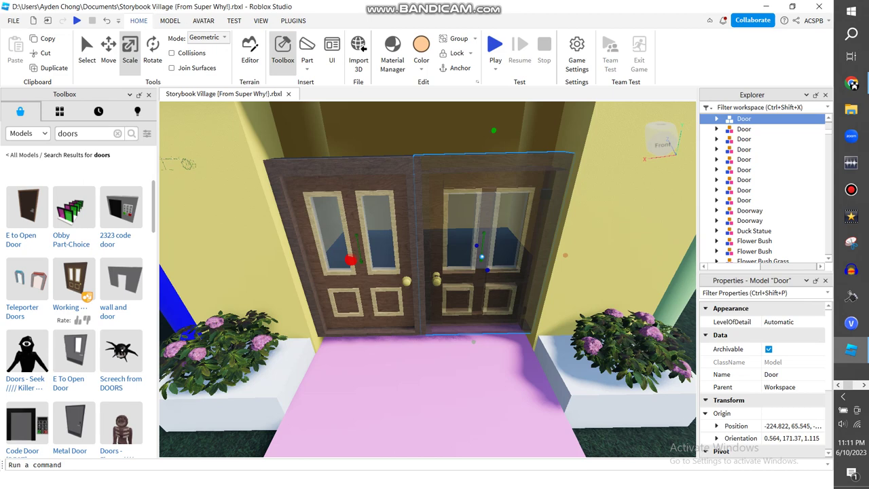
# Lower both doors by 0.5 studs so they sit down on the pink path
pyautogui.scroll(5, 502, 380)
pyautogui.hotkey('ctrl', '2')
pyautogui.click(502, 380)
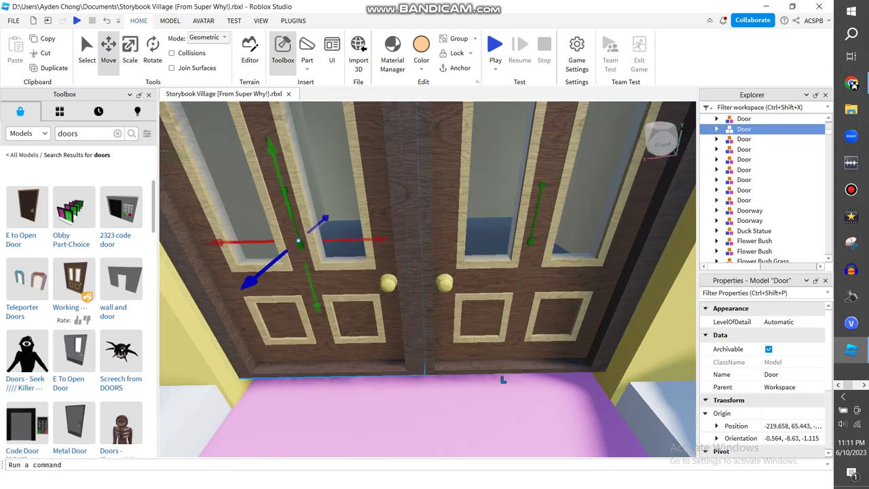
pyautogui.moveTo(312, 292)
pyautogui.mouseDown()
pyautogui.moveTo(320, 321)
pyautogui.moveTo(312, 292)
pyautogui.mouseUp()
pyautogui.click(531, 237)
pyautogui.scroll(-8, 532, 238)
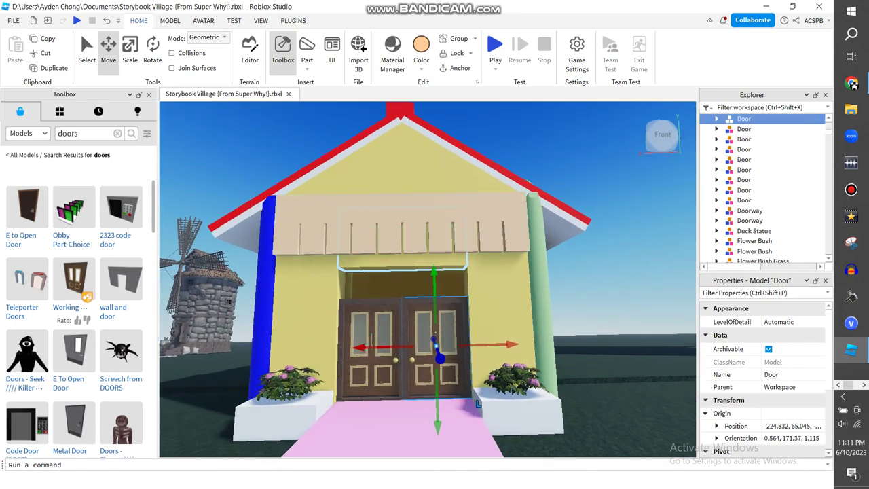
# Open the left door's Doorframe group and delete the frame post between the two doors
pyautogui.click(390, 387)
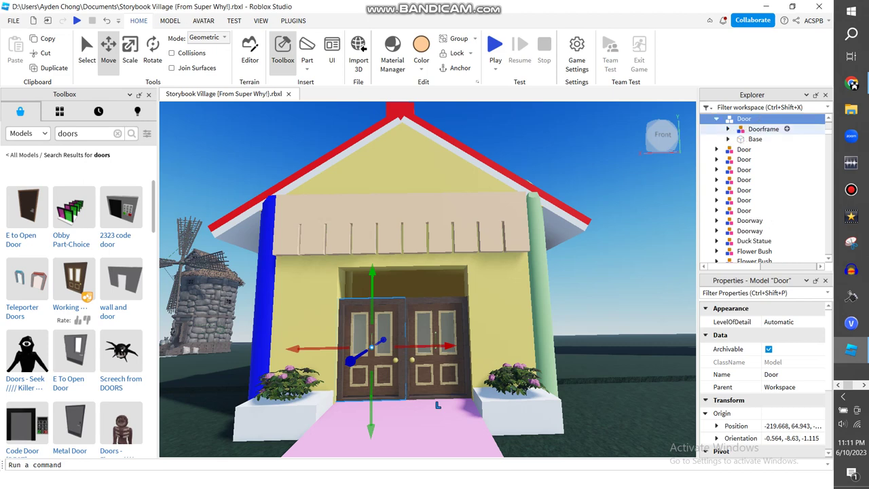
pyautogui.click(728, 139)
pyautogui.click(728, 129)
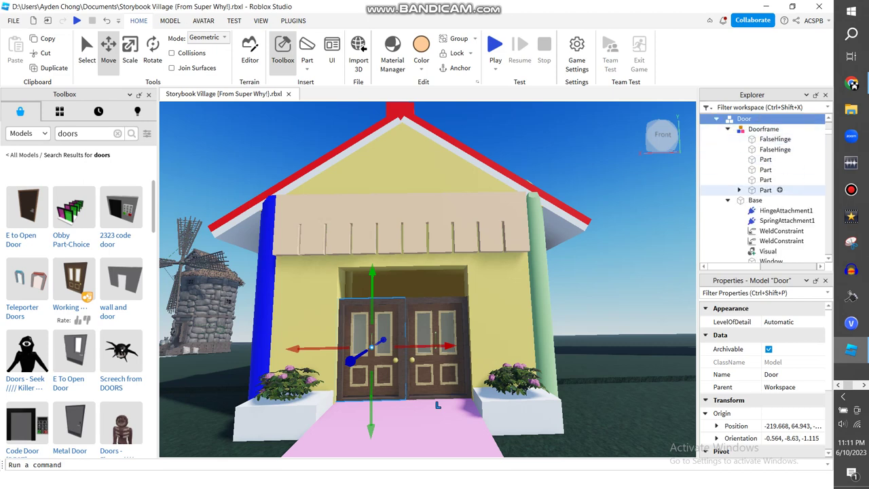
pyautogui.click(727, 200)
pyautogui.click(774, 148)
pyautogui.click(765, 169)
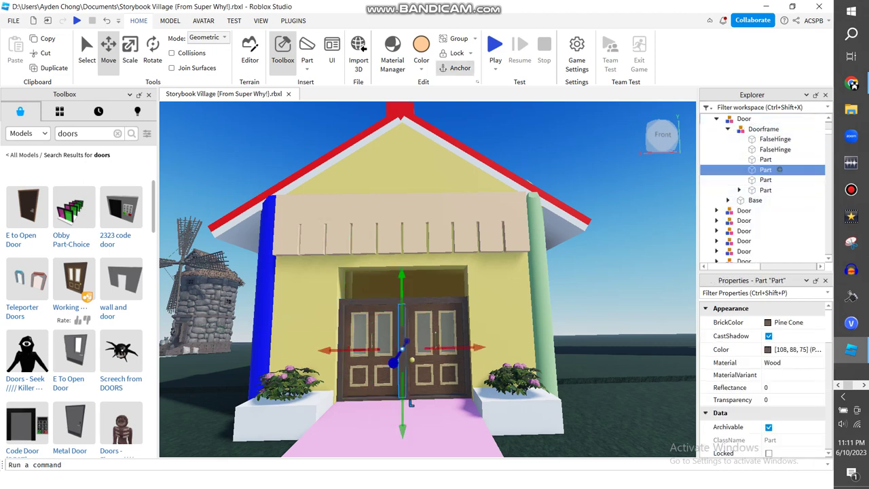
pyautogui.rightClick(779, 169)
pyautogui.click(746, 69)
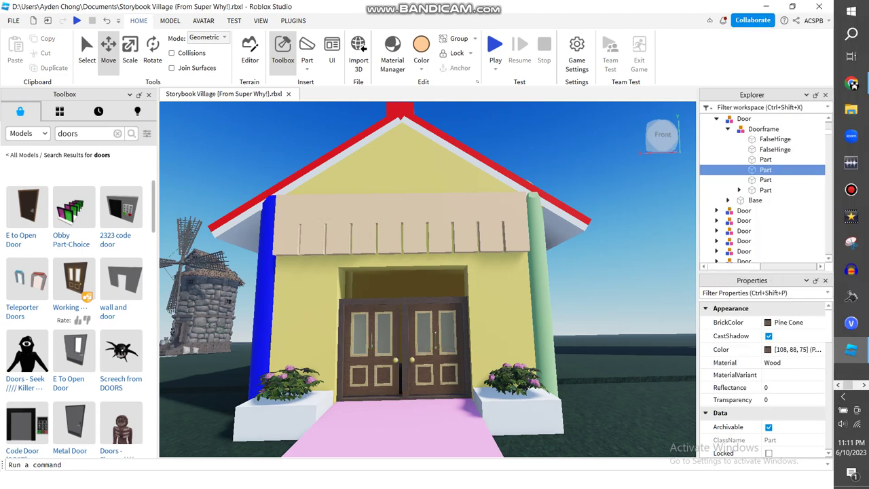
pyautogui.scroll(5, 391, 351)
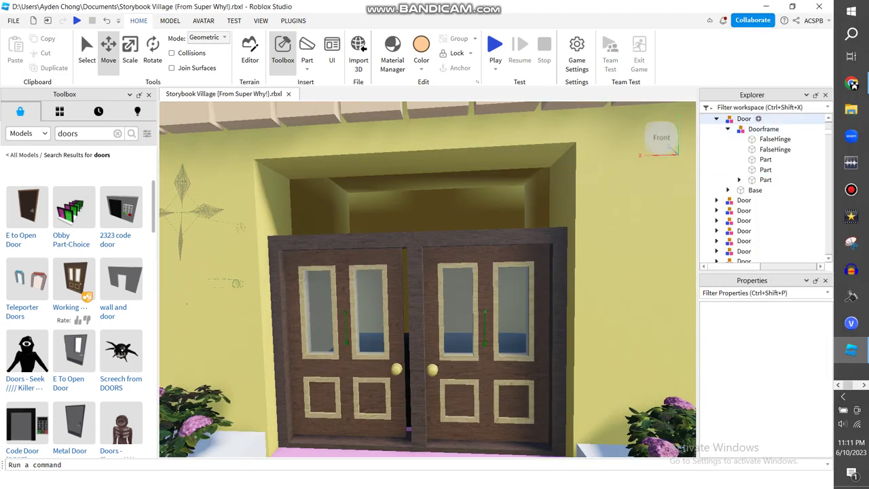
# Open the right door's Doorframe group and delete its frame post in the middle of the doorway
pyautogui.click(716, 119)
pyautogui.click(747, 129)
pyautogui.hotkey('ctrl', 'd')
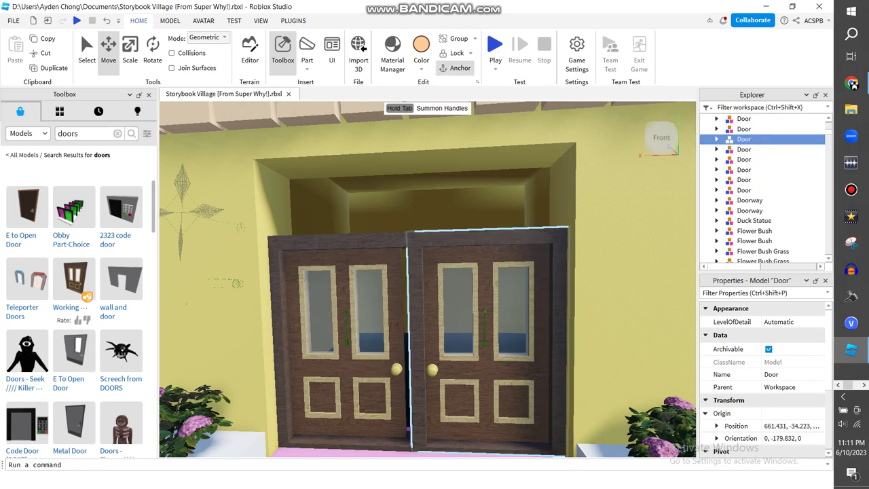
pyautogui.click(716, 119)
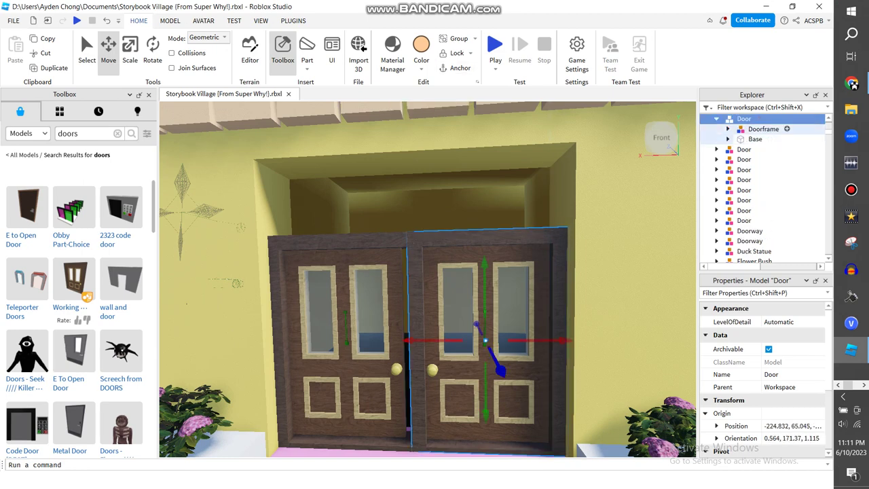
pyautogui.click(728, 129)
pyautogui.click(765, 159)
pyautogui.rightClick(765, 159)
pyautogui.click(733, 69)
pyautogui.click(717, 119)
pyautogui.click(744, 119)
# Scale both doors wider to close the gap between them and raise each one until they line up in the doorway
pyautogui.click(130, 49)
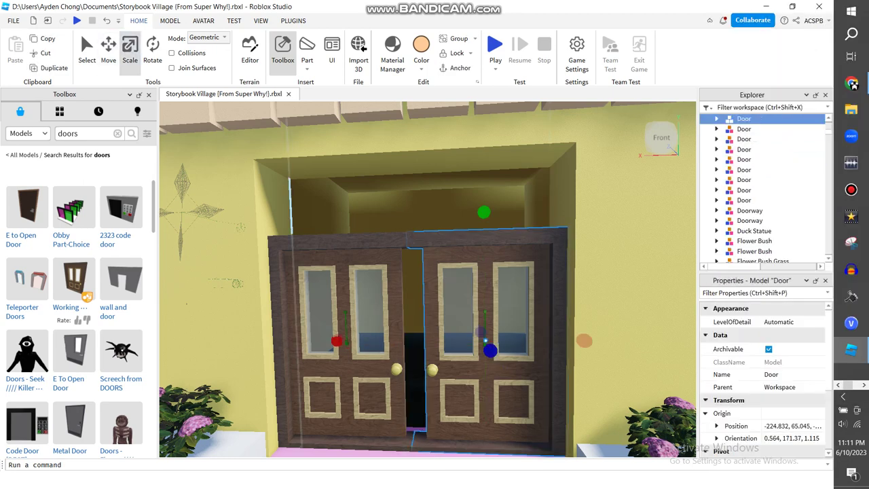
pyautogui.click(744, 129)
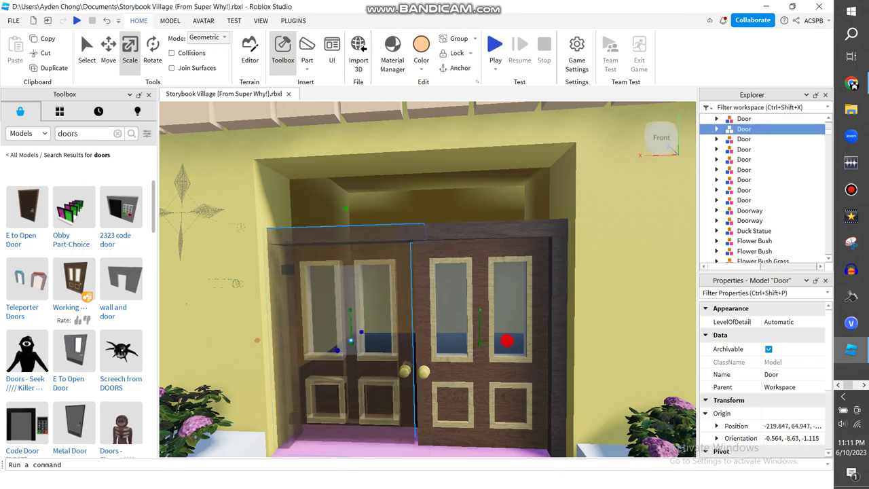
pyautogui.scroll(-5, 428, 278)
pyautogui.hotkey('ctrl', '2')
pyautogui.scroll(5, 428, 278)
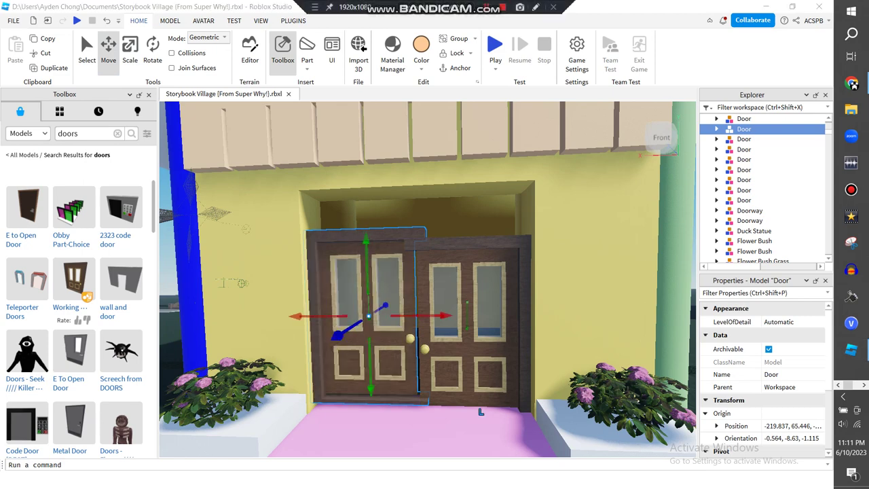
pyautogui.click(469, 319)
pyautogui.scroll(-5, 427, 279)
# Extend the yellow wall part above the doorway down to the top of the doors
pyautogui.click(407, 156)
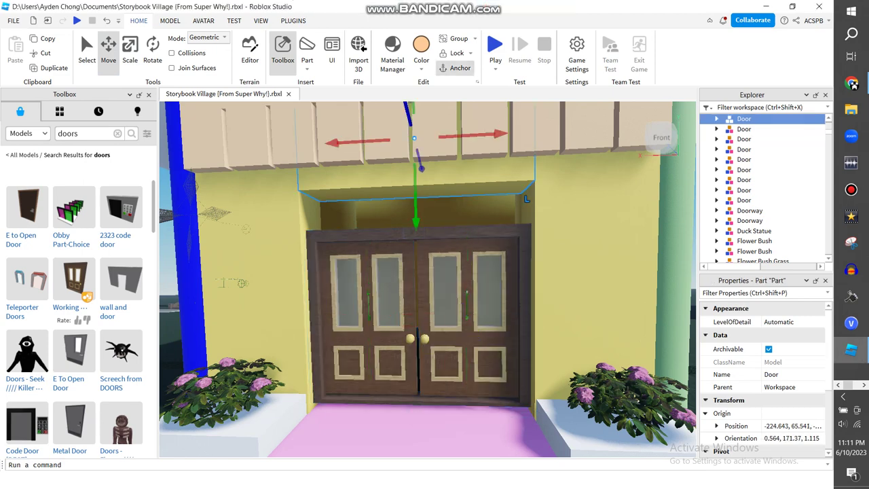
pyautogui.hotkey('ctrl', '3')
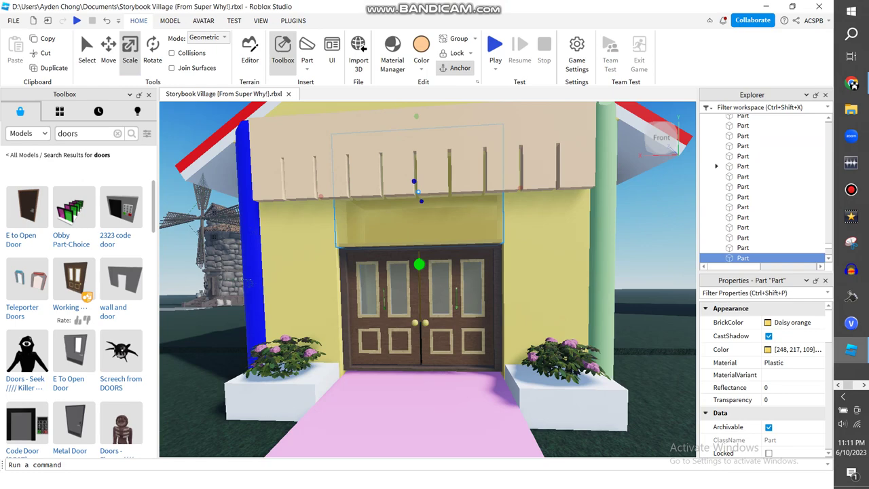
pyautogui.scroll(-3, 480, 256)
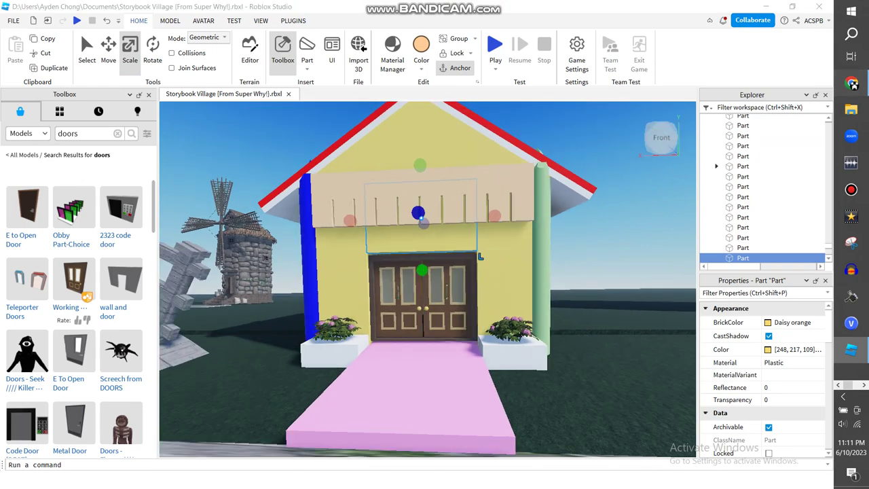
# Consult the schoolhouse reference video in the browser and try colouring the left door's Base part Really red
pyautogui.hotkey('alt', 'Tab')
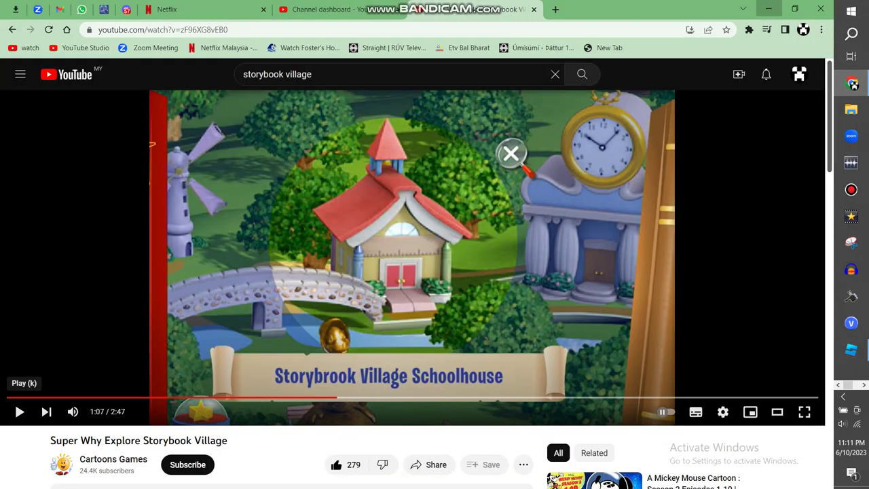
pyautogui.hotkey('alt', 'Tab')
pyautogui.click(421, 295)
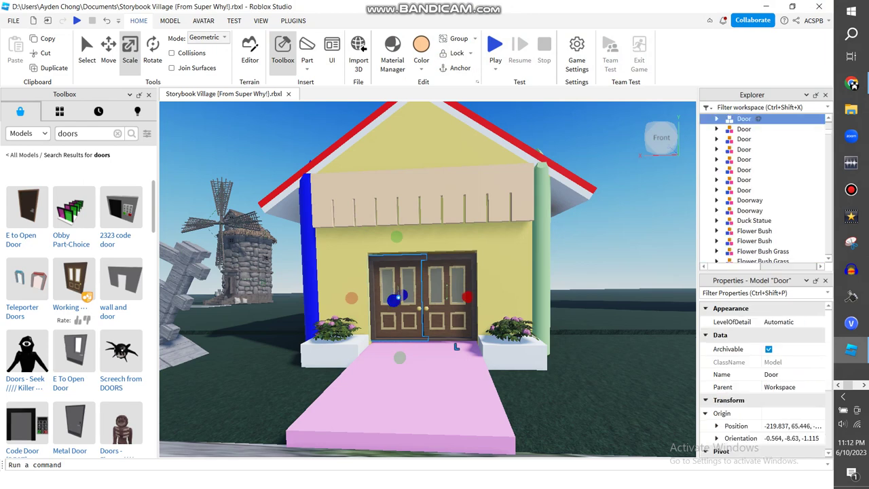
pyautogui.keyDown('alt'); pyautogui.click(380, 344); pyautogui.keyUp('alt')
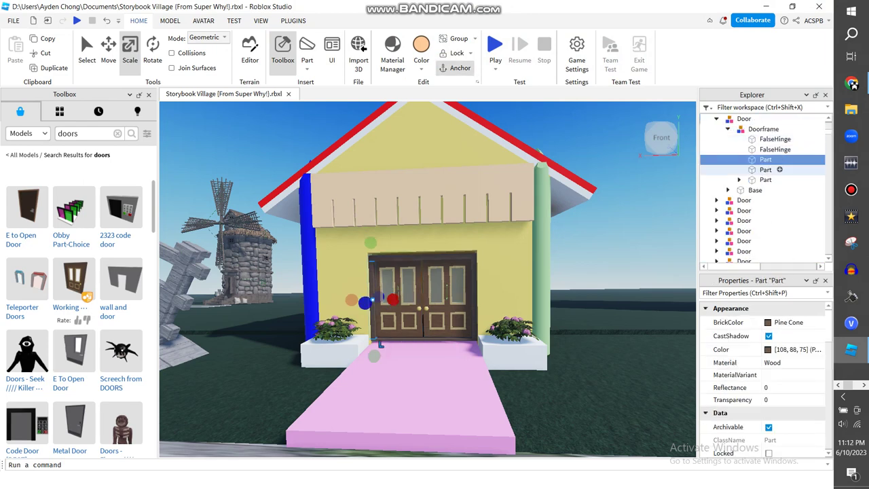
pyautogui.click(779, 169)
pyautogui.click(798, 139)
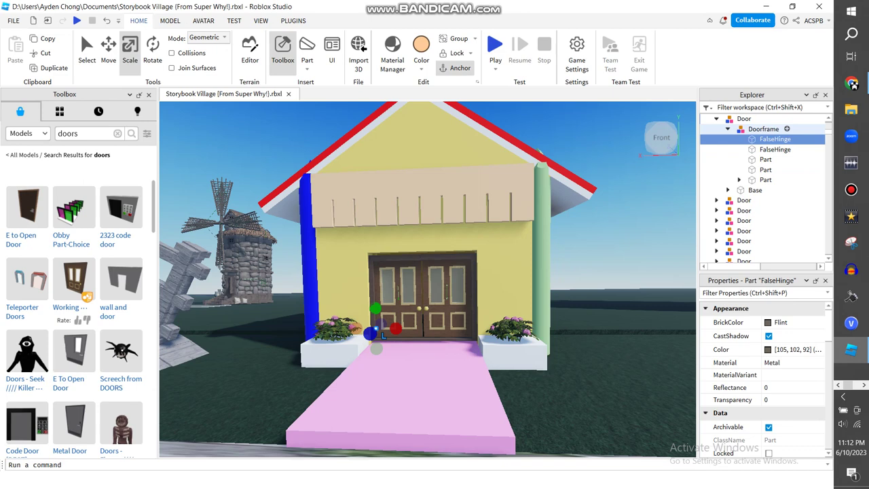
pyautogui.click(727, 129)
pyautogui.click(728, 139)
pyautogui.click(755, 139)
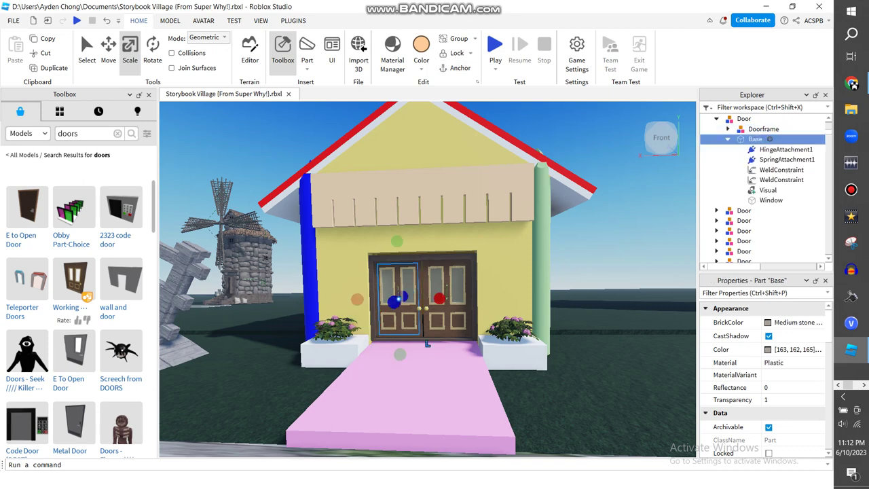
pyautogui.click(421, 67)
pyautogui.click(577, 170)
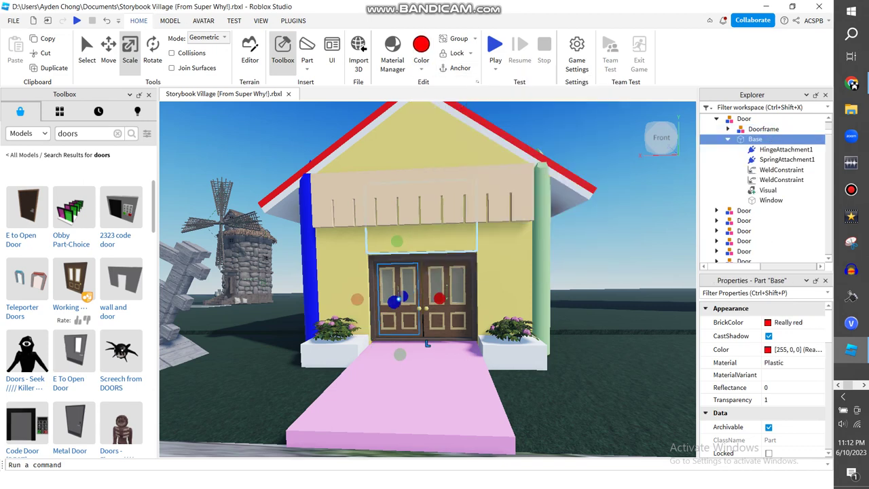
pyautogui.click(787, 200)
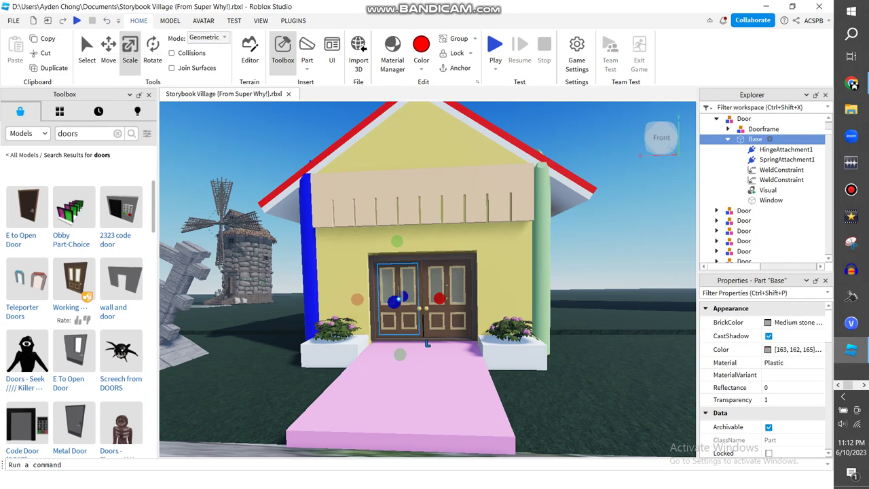
# Examine the parts inside the left door's Doorframe and Base to identify which one forms the door panel
pyautogui.click(728, 139)
pyautogui.click(727, 129)
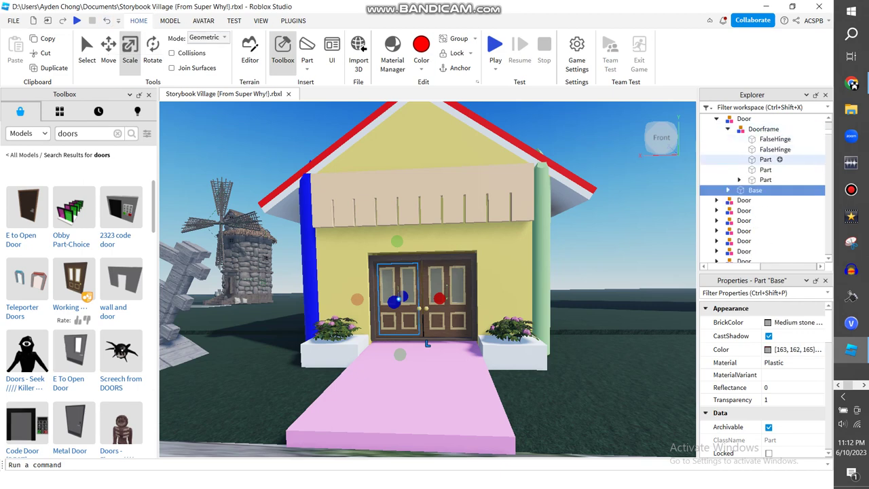
pyautogui.click(765, 159)
pyautogui.click(765, 169)
pyautogui.click(765, 179)
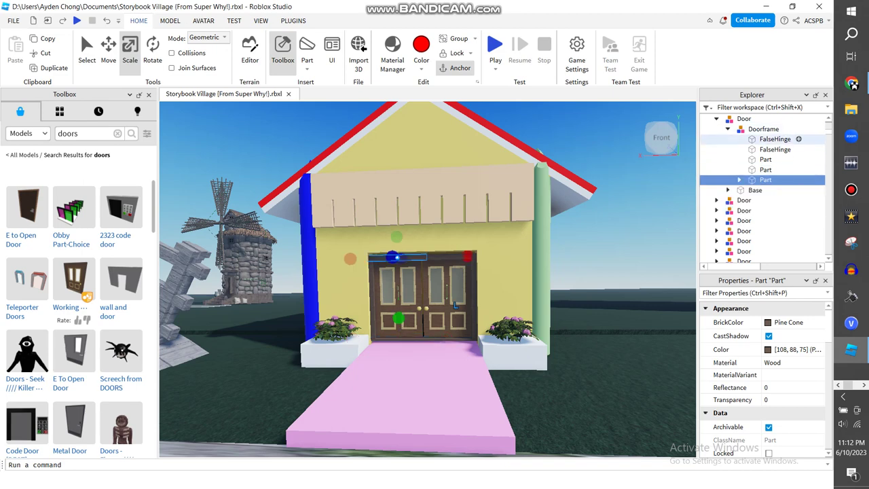
pyautogui.click(774, 138)
pyautogui.click(766, 159)
pyautogui.click(763, 129)
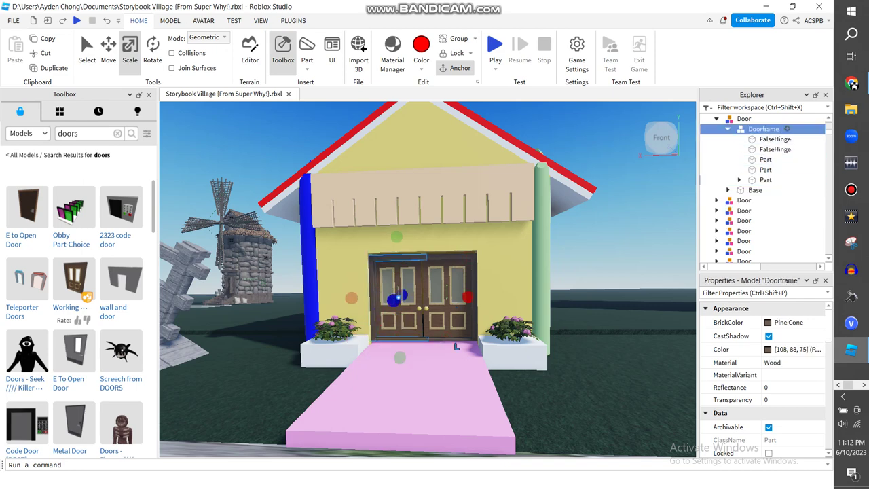
pyautogui.press('Left')
pyautogui.press('Down')
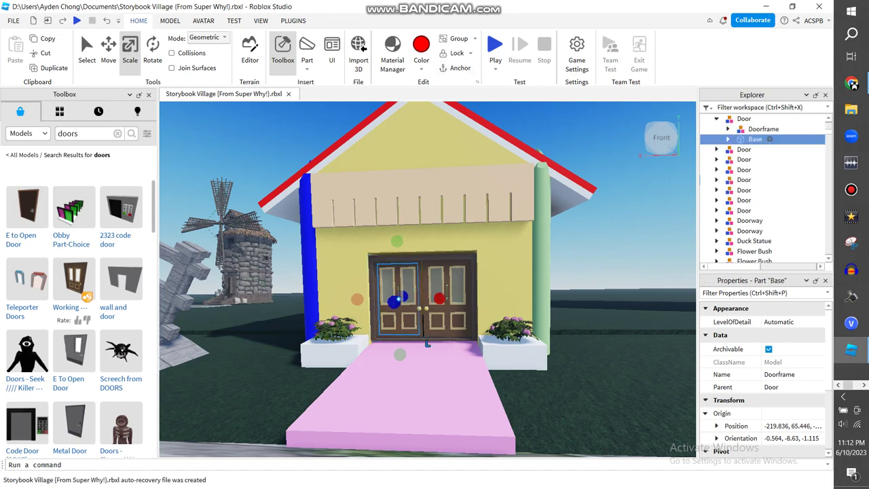
pyautogui.press('Right')
pyautogui.press('f')
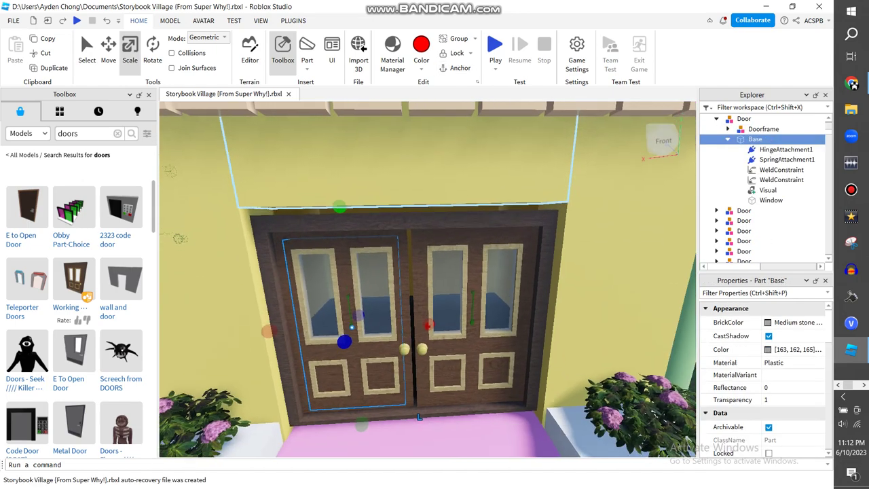
pyautogui.click(767, 190)
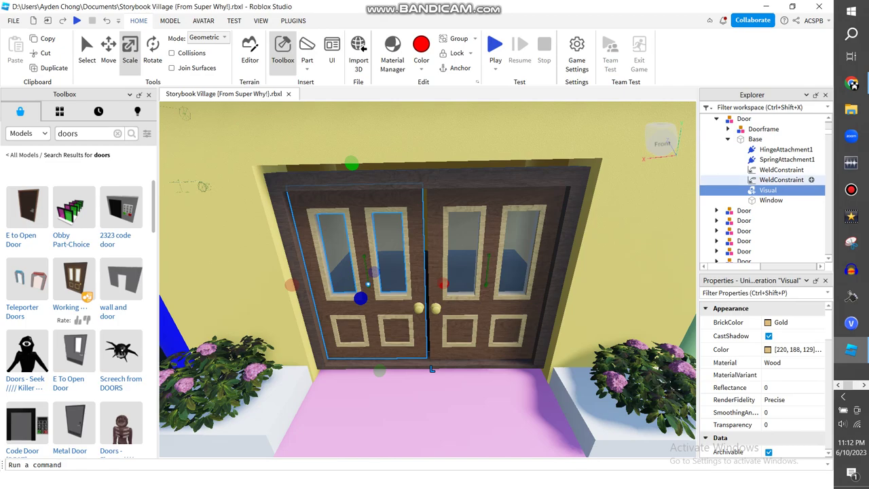
pyautogui.moveTo(431, 285); pyautogui.dragTo(468, 288, button='right')
pyautogui.scroll(3, 435, 285)
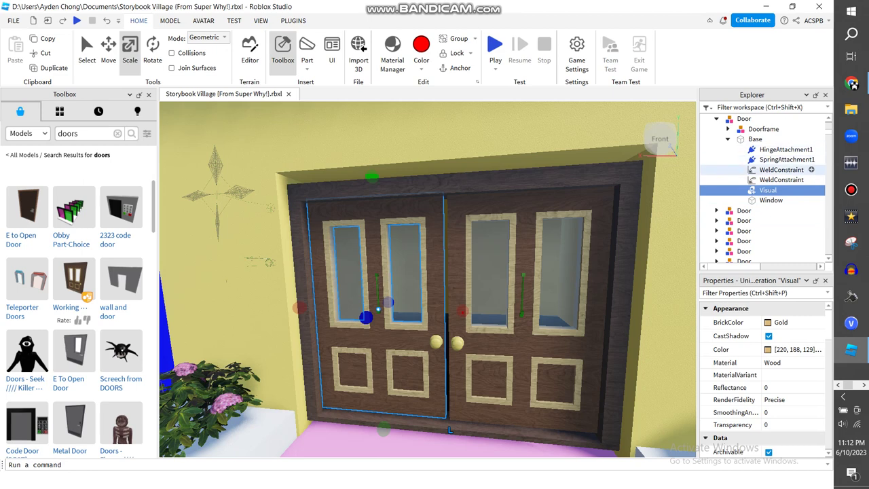
# Try colouring the left door's top frame part and the whole door Really red, and undo the colouring
pyautogui.click(728, 138)
pyautogui.click(728, 128)
pyautogui.click(738, 179)
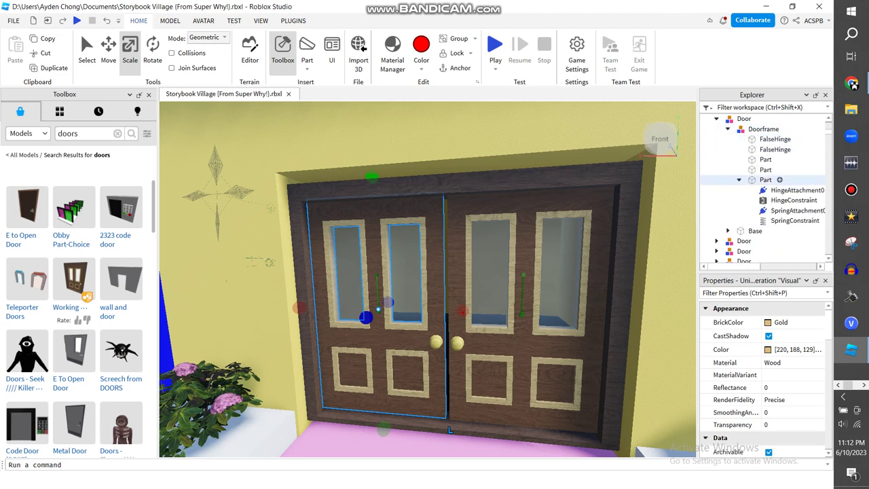
pyautogui.click(765, 179)
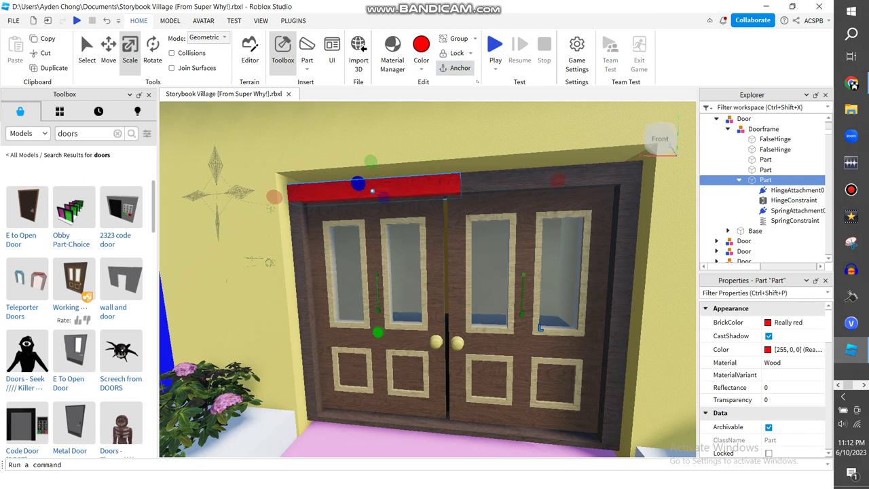
pyautogui.click(372, 191)
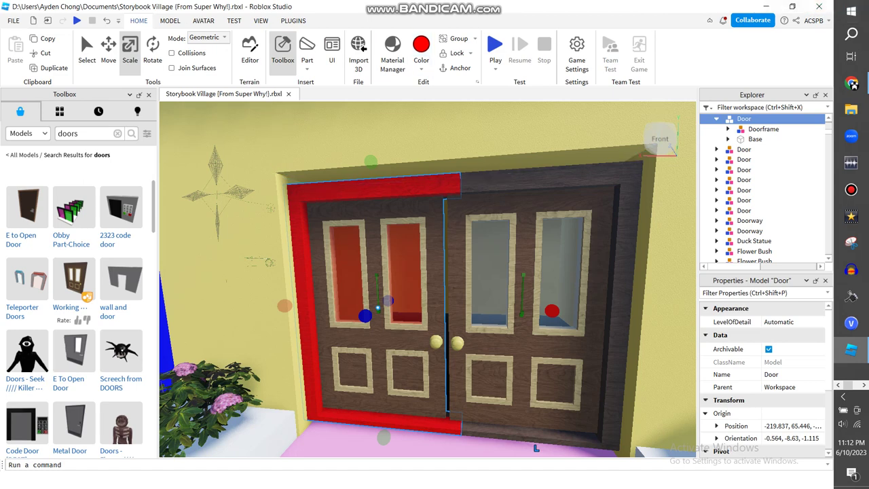
pyautogui.click(106, 20)
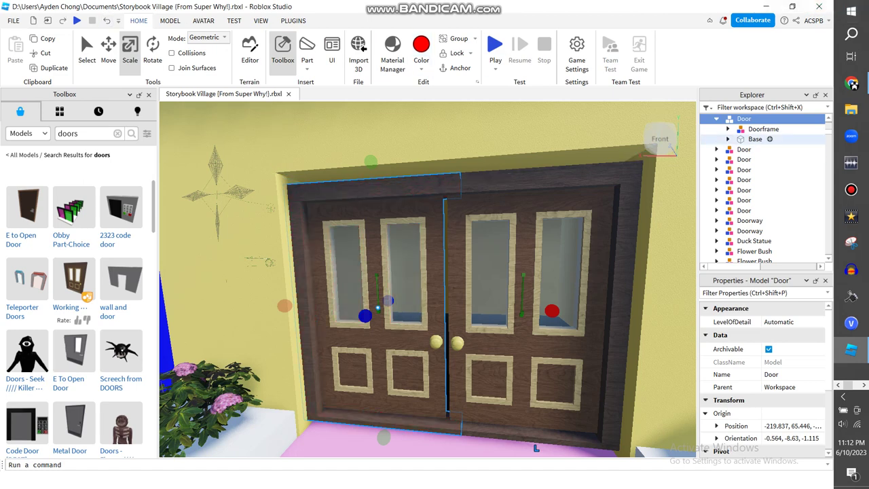
# Set the BrickColor of the Visual union inside the left door's Base to Really red
pyautogui.click(728, 139)
pyautogui.click(771, 199)
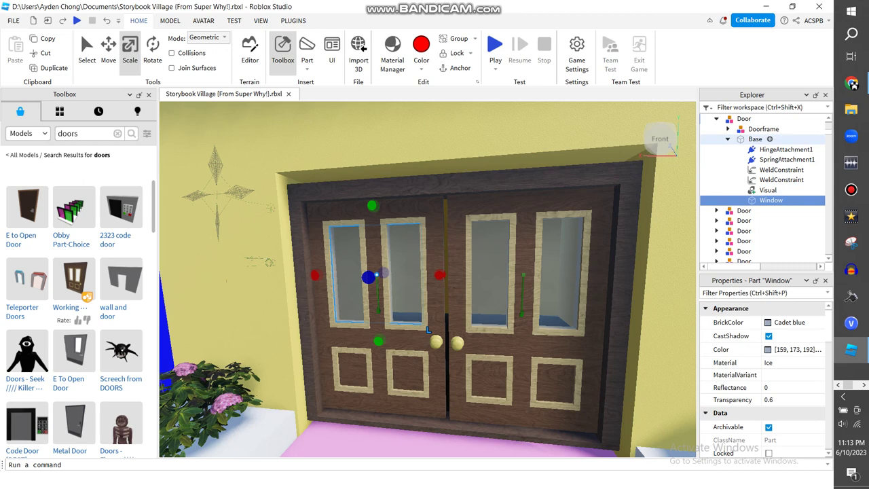
pyautogui.click(755, 139)
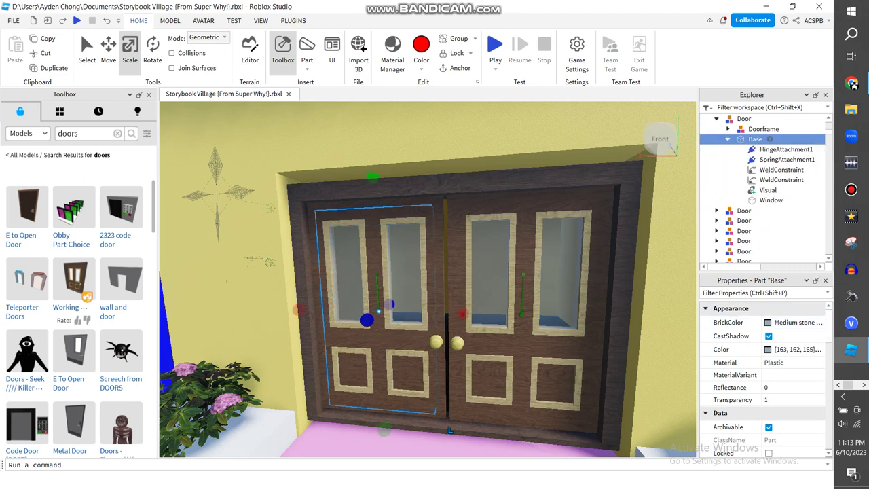
pyautogui.click(768, 190)
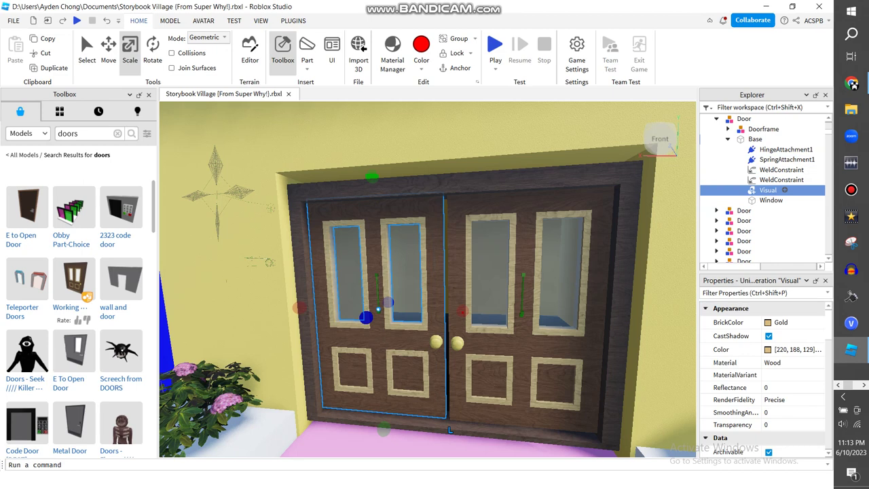
pyautogui.rightClick(712, 189)
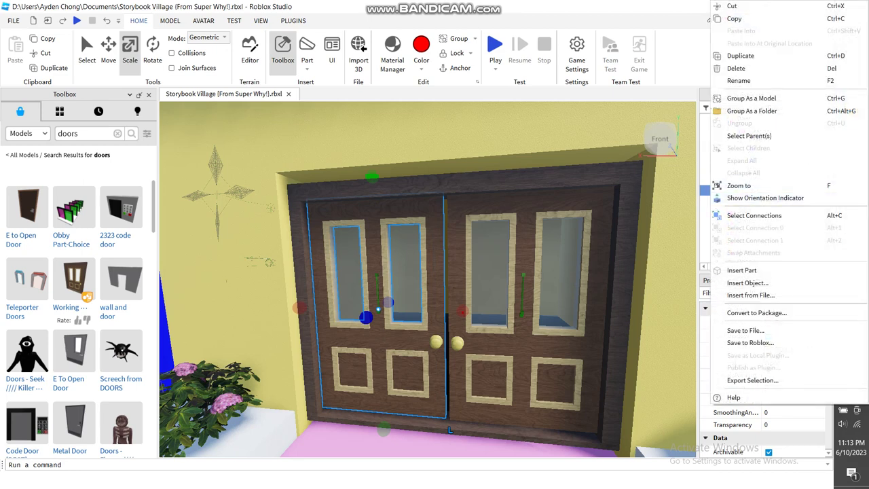
pyautogui.press('Escape')
pyautogui.click(780, 322)
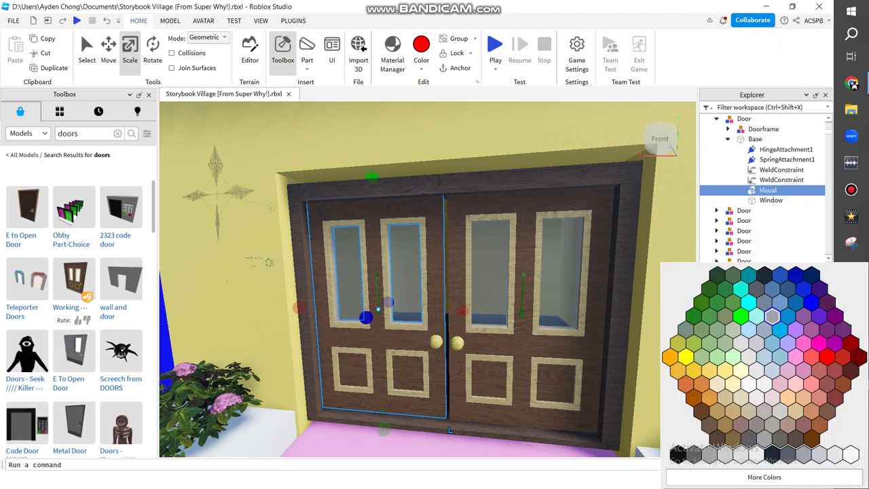
pyautogui.press('Escape')
pyautogui.scroll(-3, 760, 344)
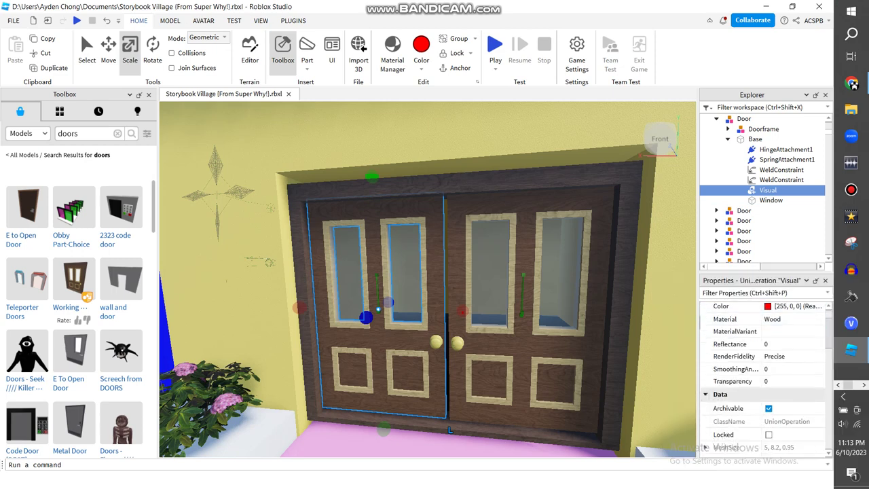
pyautogui.scroll(2, 761, 366)
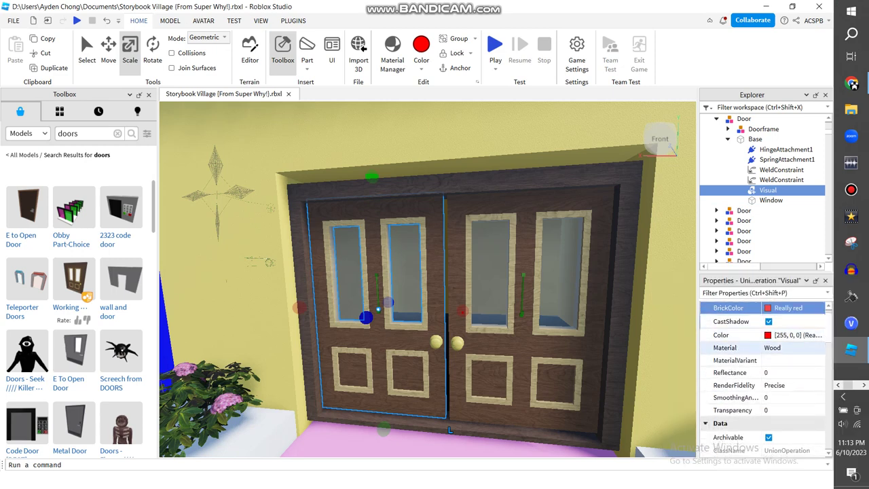
# Try the Pebble and Plastic materials on the left door's Visual union and restore its Wood material
pyautogui.click(790, 348)
pyautogui.scroll(-3, 791, 394)
pyautogui.click(780, 356)
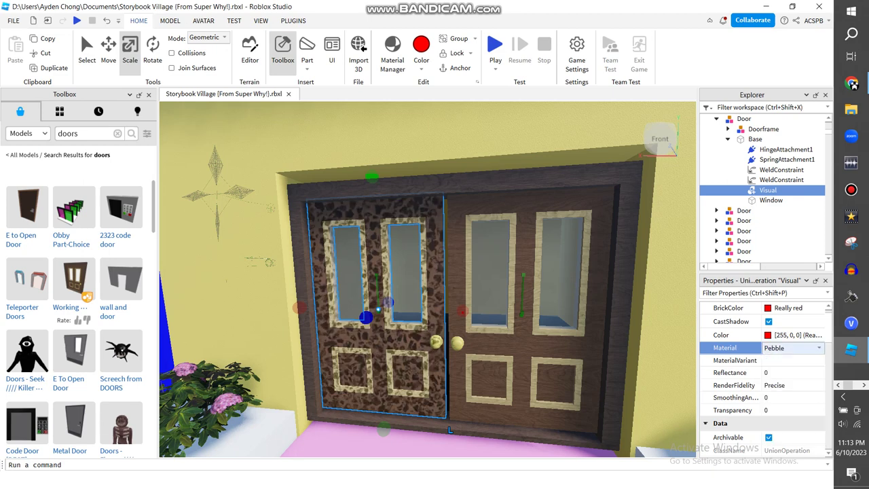
pyautogui.click(791, 348)
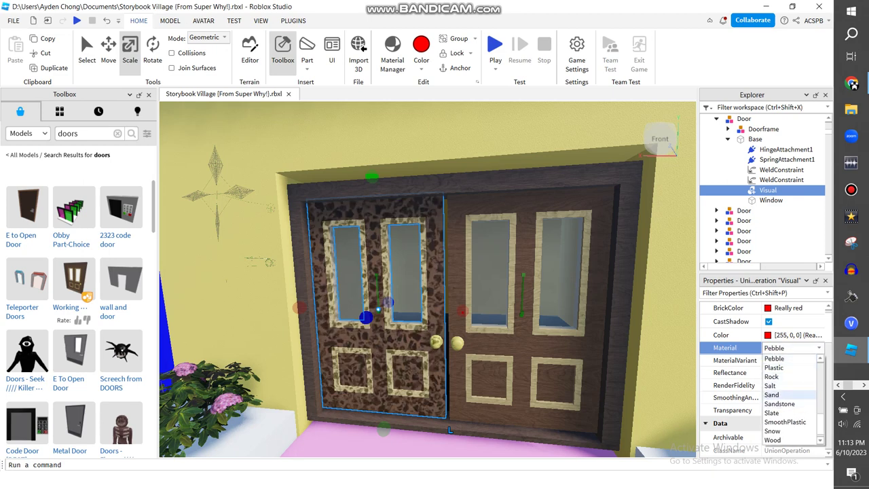
pyautogui.click(774, 367)
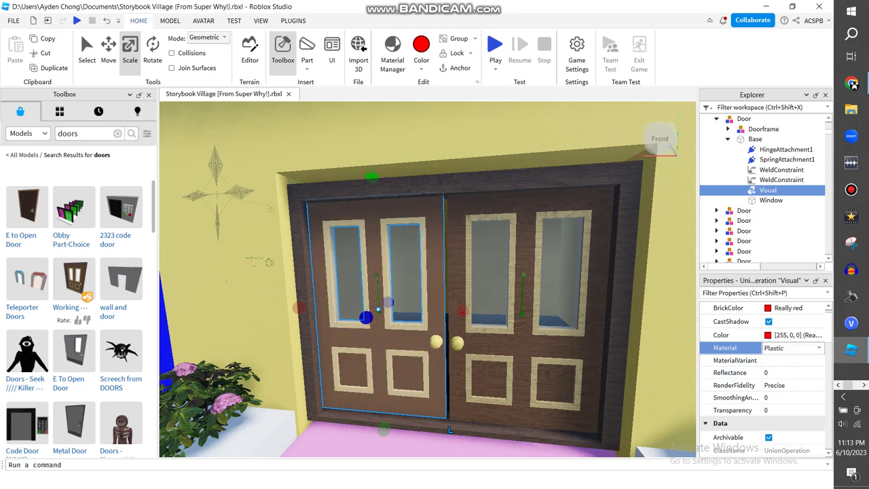
pyautogui.press('Up')
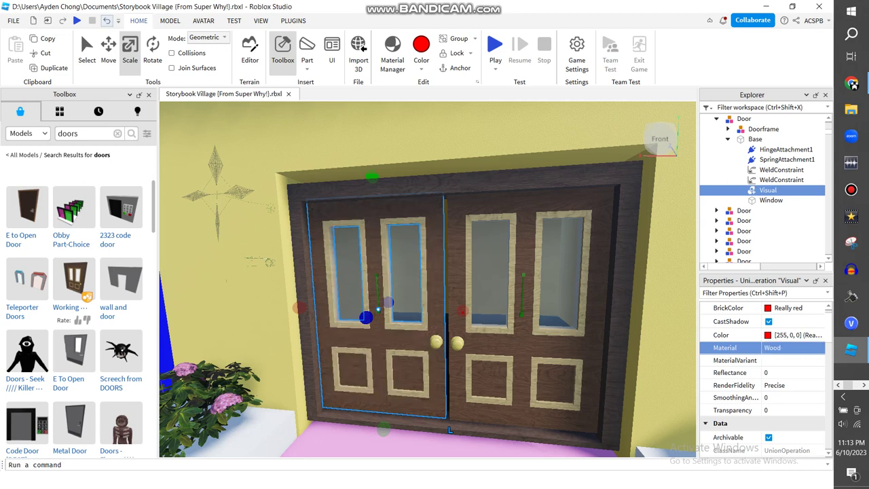
# Review the left door's Visual union properties and reapply the Really red BrickColor to it
pyautogui.scroll(-6, 763, 377)
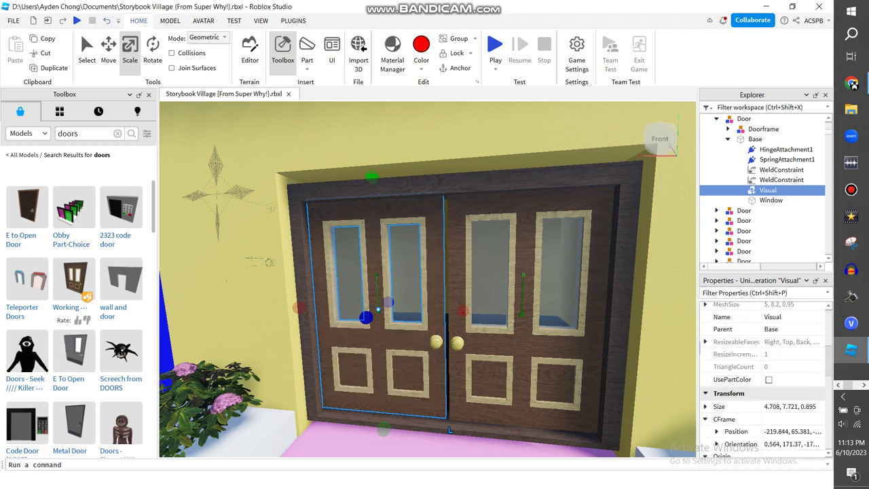
pyautogui.scroll(-10, 763, 376)
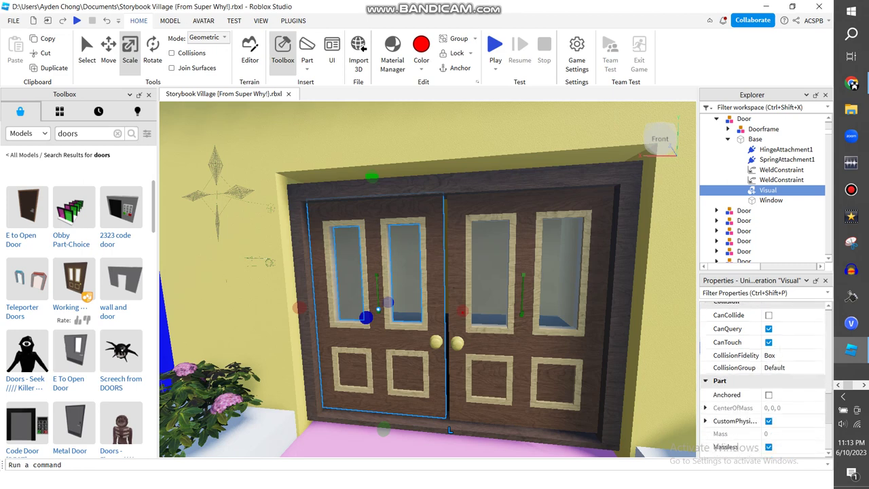
pyautogui.scroll(12, 764, 377)
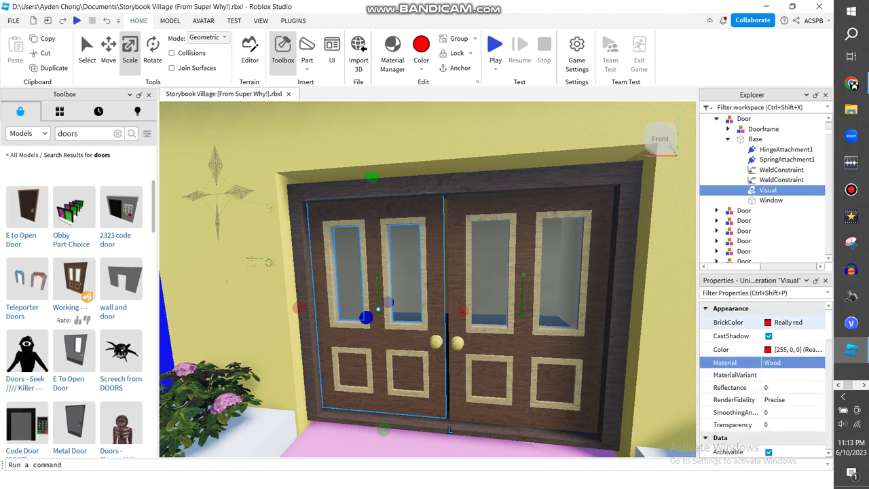
pyautogui.click(787, 322)
pyautogui.click(827, 357)
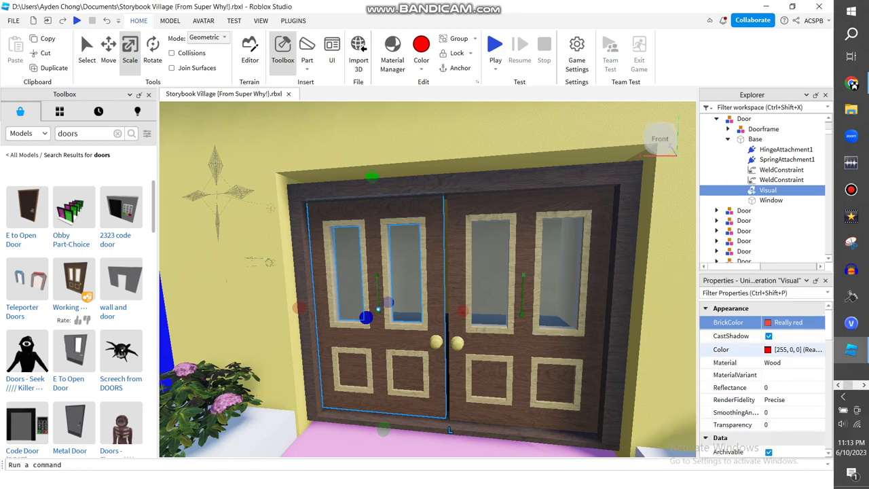
pyautogui.press('Left')
pyautogui.press('Left')
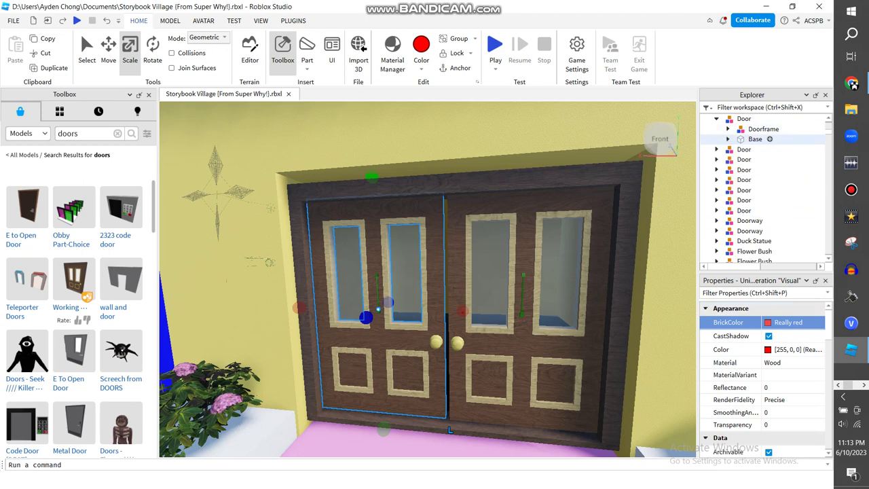
# Set the BrickColor of the Base part inside the right door to Really red
pyautogui.press('Up')
pyautogui.press('Up')
pyautogui.press('Up')
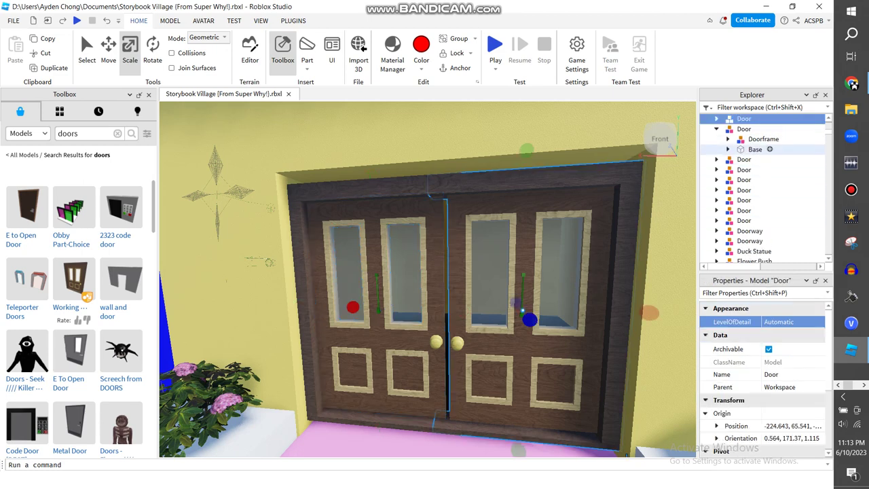
pyautogui.press('Right')
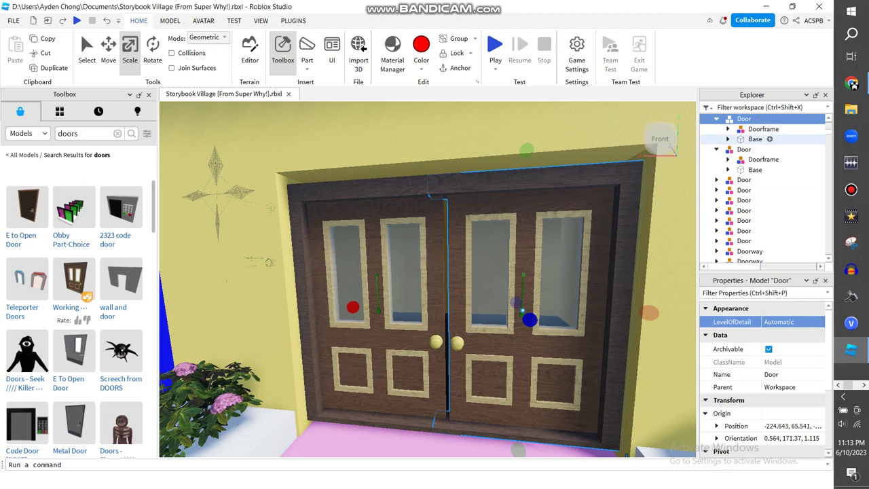
pyautogui.click(728, 138)
pyautogui.click(754, 138)
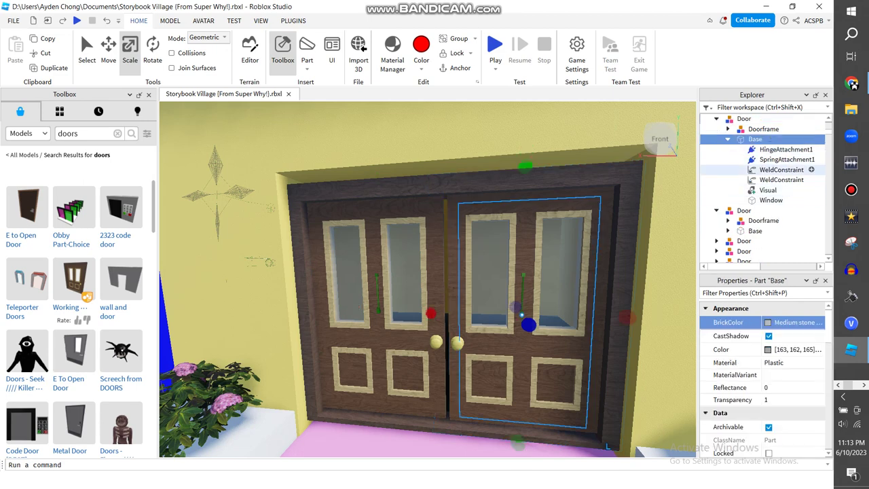
pyautogui.click(793, 322)
pyautogui.click(828, 357)
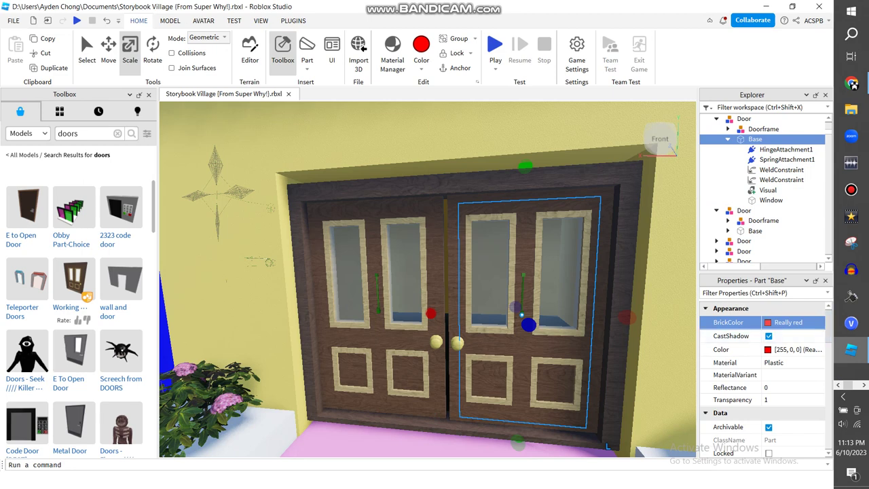
# Check the right door Base's material settings and set its Visual union's BrickColor to Really red
pyautogui.scroll(-1, 763, 380)
pyautogui.click(791, 362)
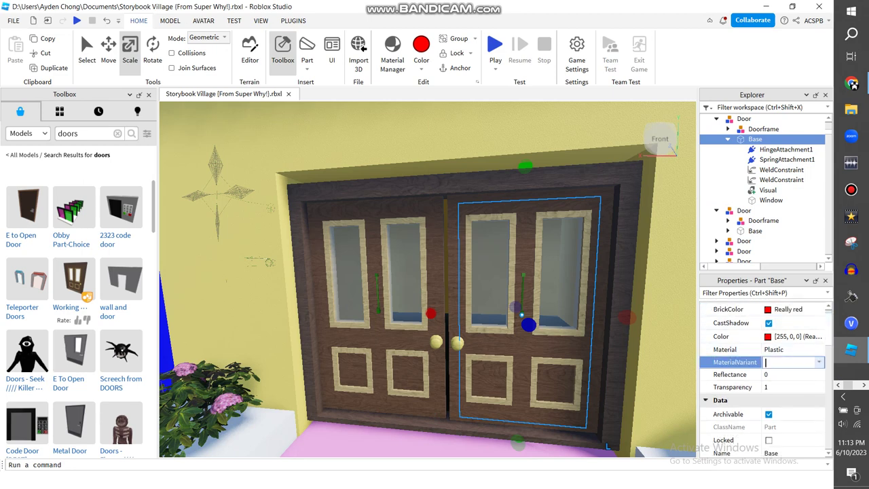
pyautogui.write('1')
pyautogui.click(793, 348)
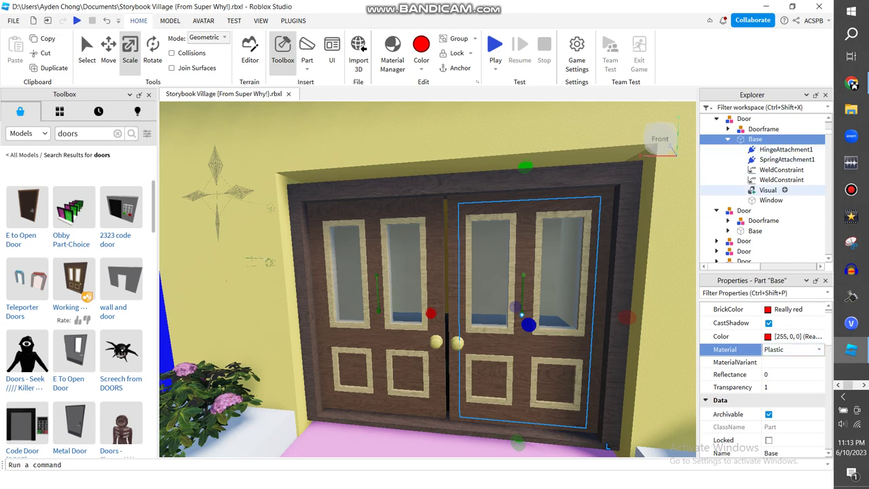
pyautogui.click(768, 190)
pyautogui.click(780, 309)
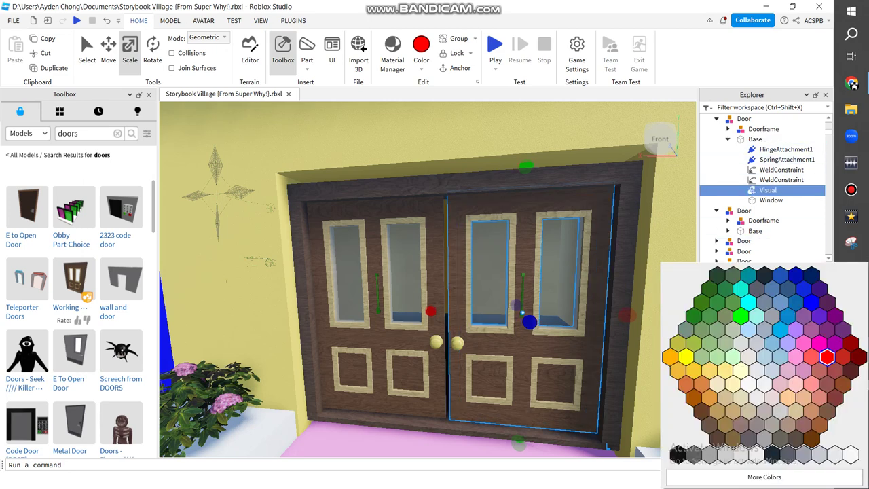
pyautogui.click(827, 357)
# Delete the Visual union inside the right door's Base and undo the deletion
pyautogui.rightClick(773, 190)
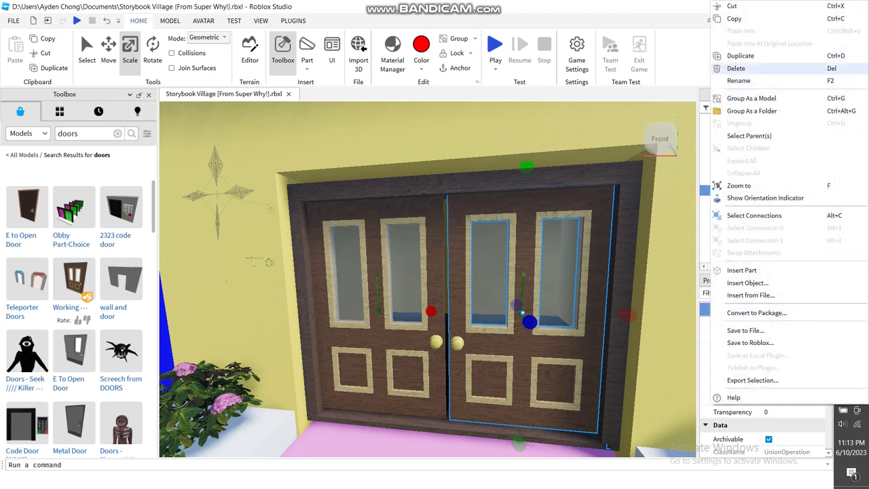
pyautogui.click(849, 77)
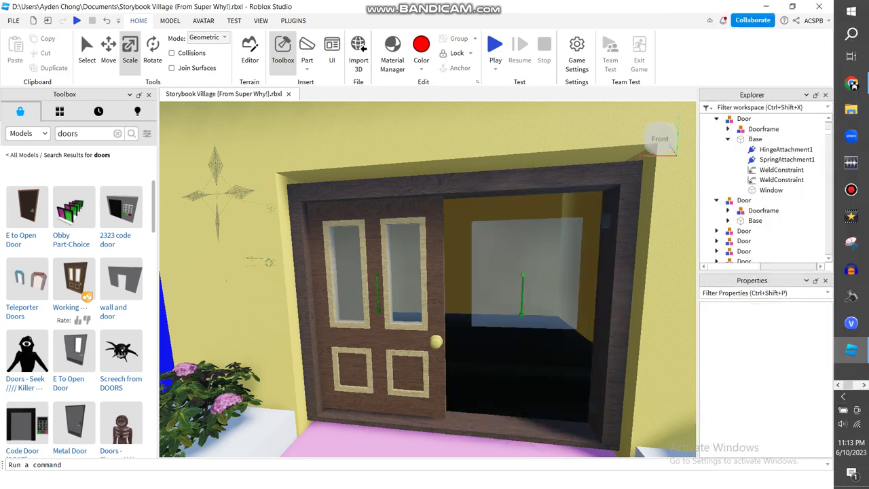
pyautogui.hotkey('ctrl', 'z')
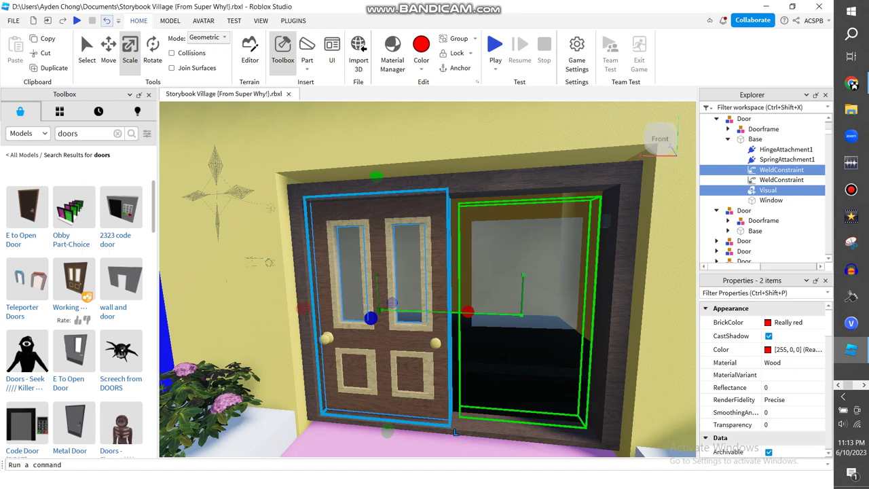
# Try to return the displaced right door panel to its frame by undoing and redoing recent changes
pyautogui.click(767, 191)
pyautogui.click(755, 138)
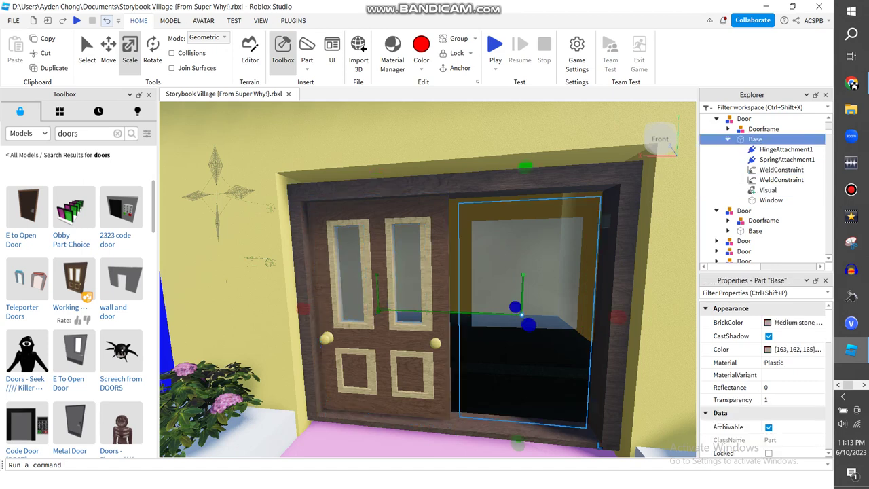
pyautogui.click(350, 271)
pyautogui.click(441, 125)
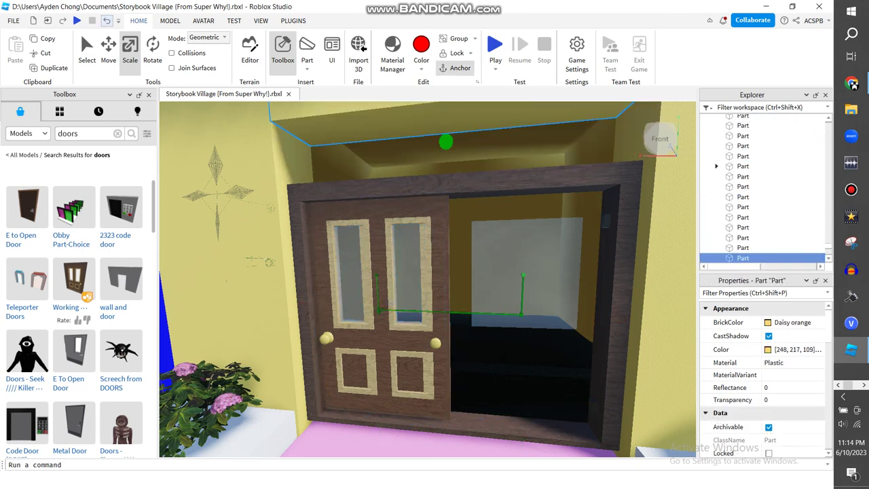
pyautogui.click(521, 314)
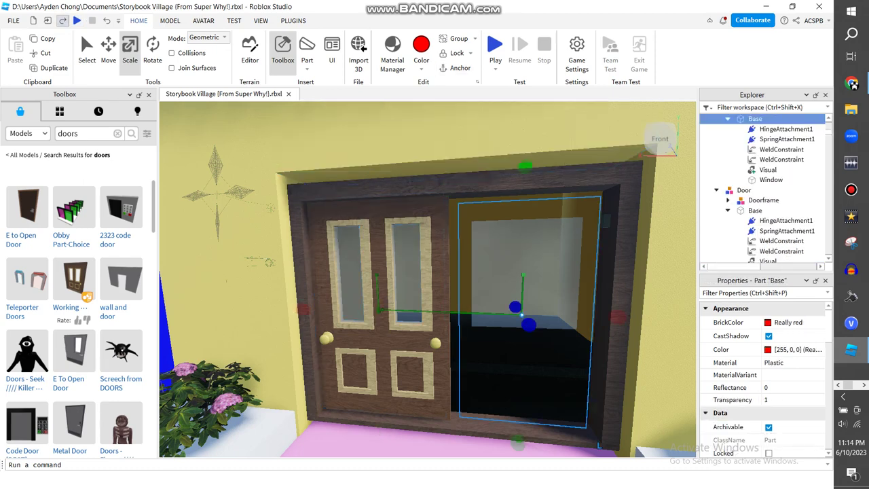
pyautogui.click(521, 311)
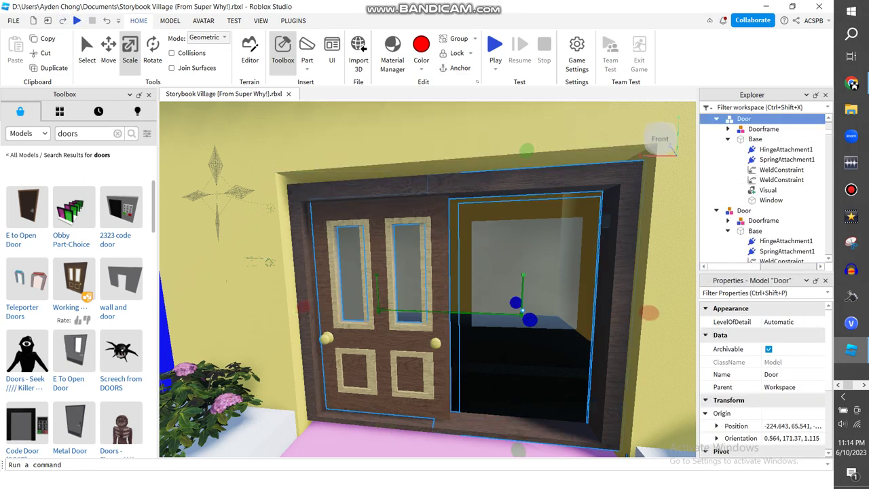
# Examine the properties of the displaced Visual union and view the whole schoolhouse front
pyautogui.click(768, 190)
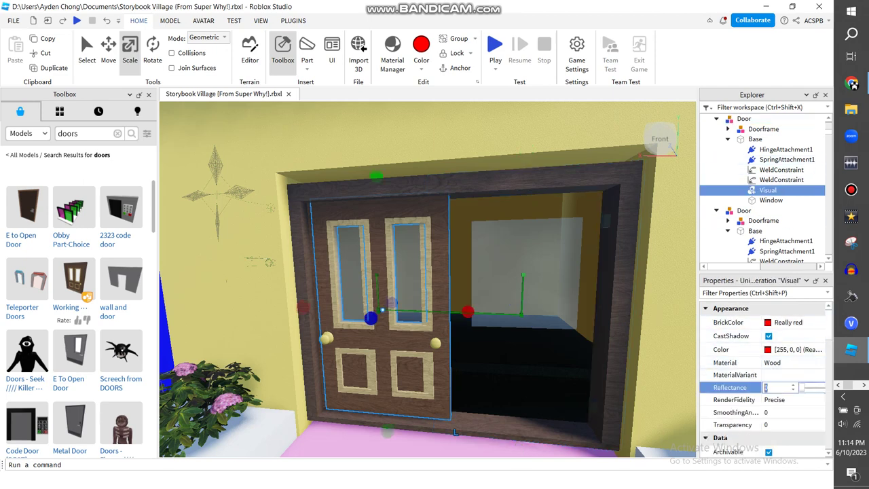
pyautogui.scroll(-8, 766, 380)
pyautogui.scroll(-4, 766, 380)
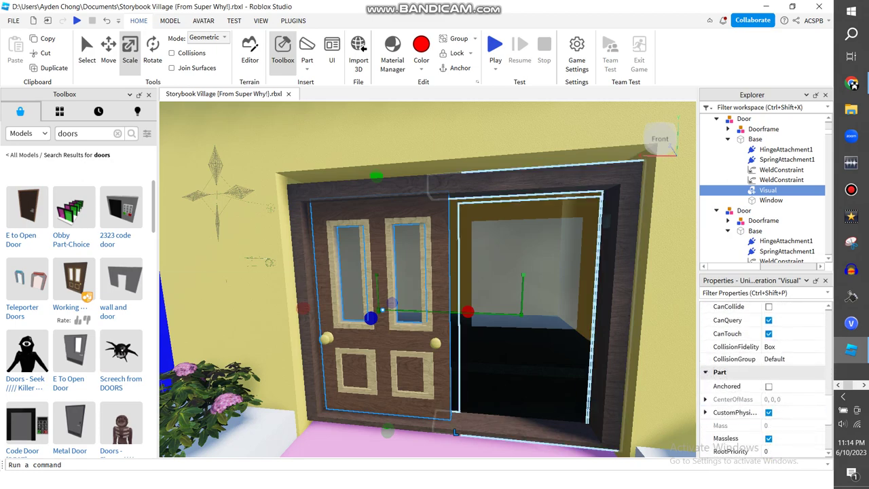
pyautogui.click(381, 309)
pyautogui.scroll(-10, 382, 309)
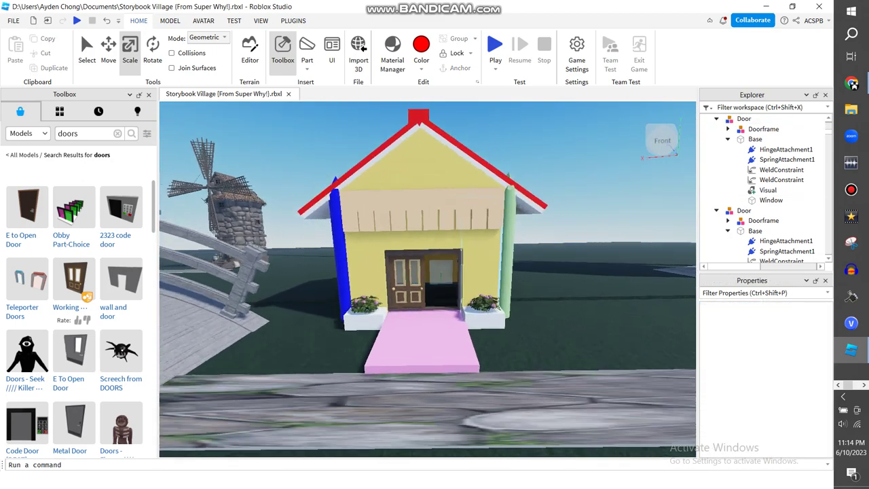
# Delete both wooden door models from the schoolhouse entrance
pyautogui.scroll(5, 441, 272)
pyautogui.click(479, 209)
pyautogui.rightClick(480, 209)
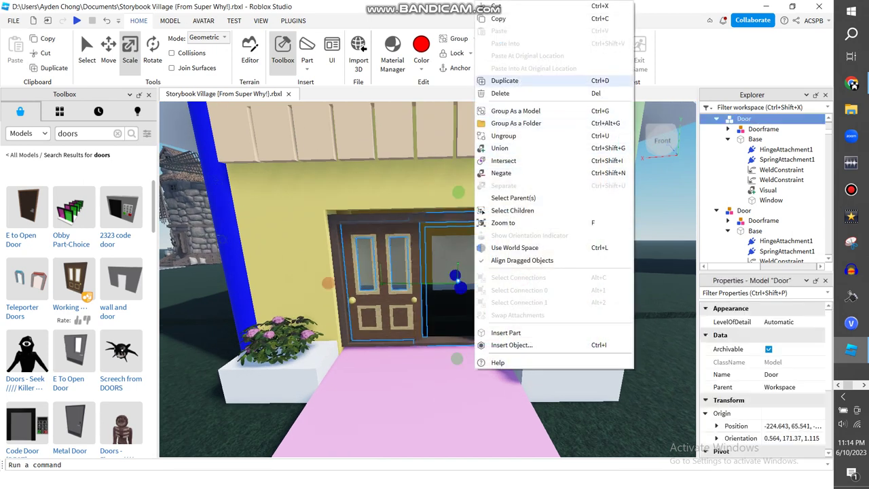
pyautogui.click(500, 93)
pyautogui.click(467, 351)
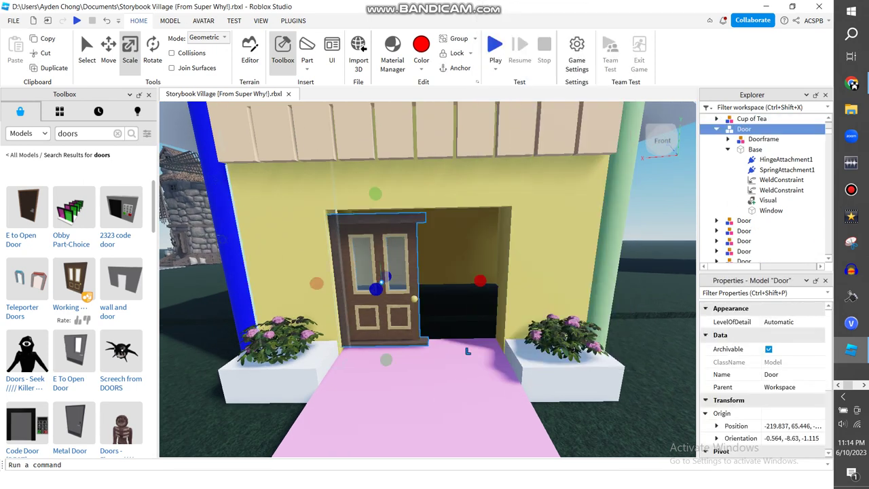
pyautogui.rightClick(467, 351)
pyautogui.click(475, 93)
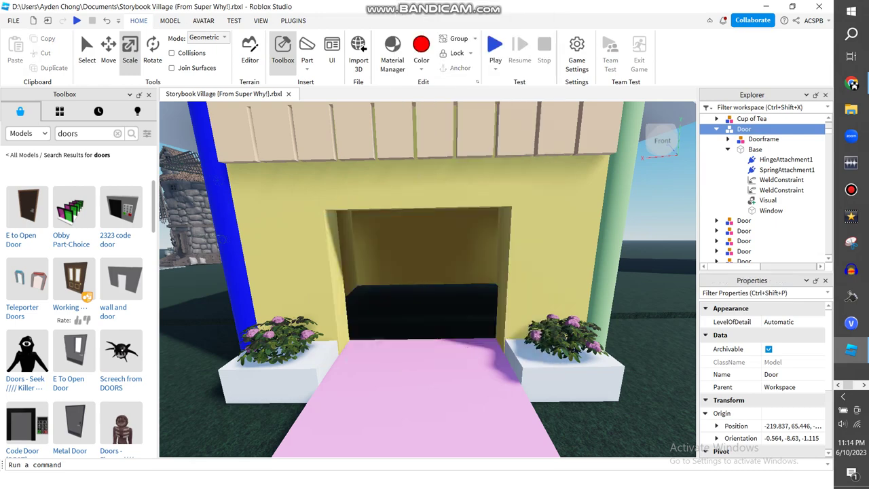
# Try out the E to Open Door model from the Toolbox in the empty doorway and delete it
pyautogui.scroll(2, 467, 350)
pyautogui.scroll(2, 427, 279)
pyautogui.scroll(-3, 428, 279)
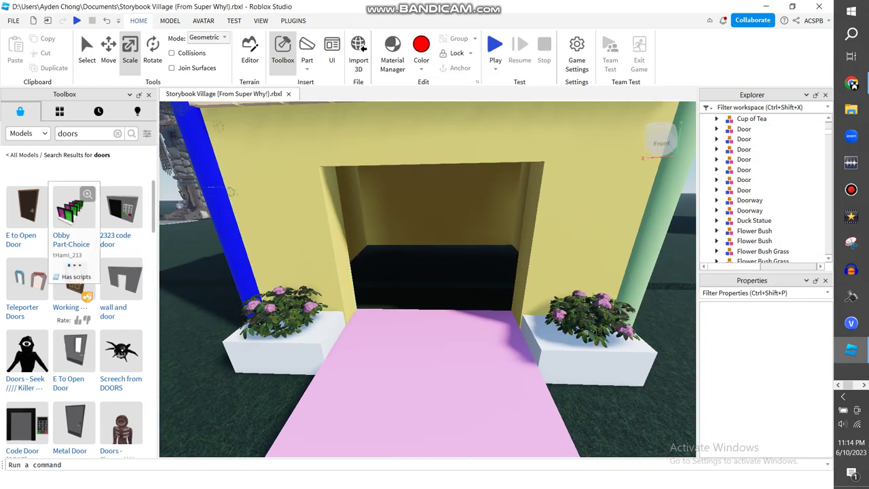
pyautogui.scroll(1, 428, 279)
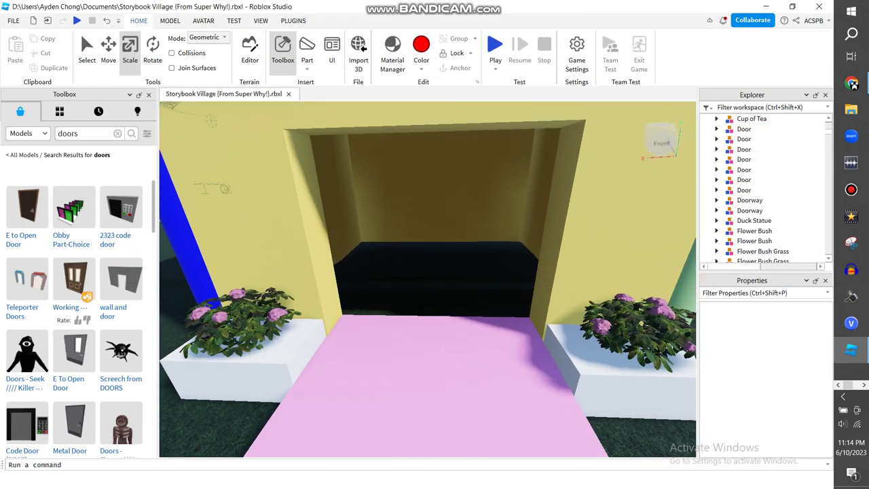
pyautogui.click(27, 207)
pyautogui.moveTo(424, 253); pyautogui.dragTo(435, 405)
pyautogui.rightClick(367, 370)
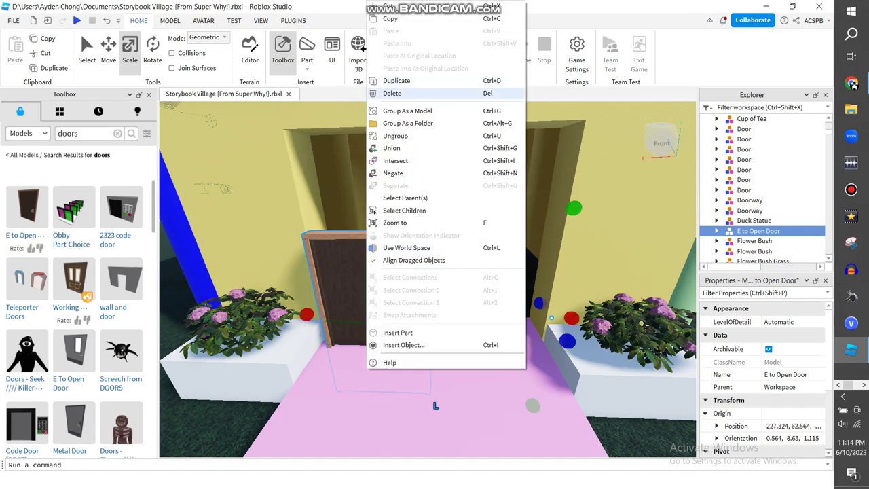
pyautogui.click(408, 93)
# Browse the Toolbox models for a suitable replacement door, changing the search term to "door"
pyautogui.scroll(-10, 79, 319)
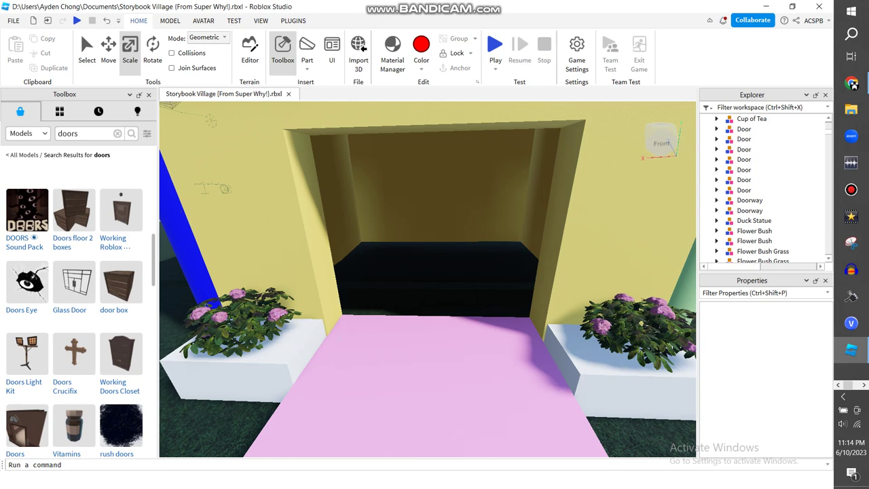
pyautogui.scroll(-8, 78, 319)
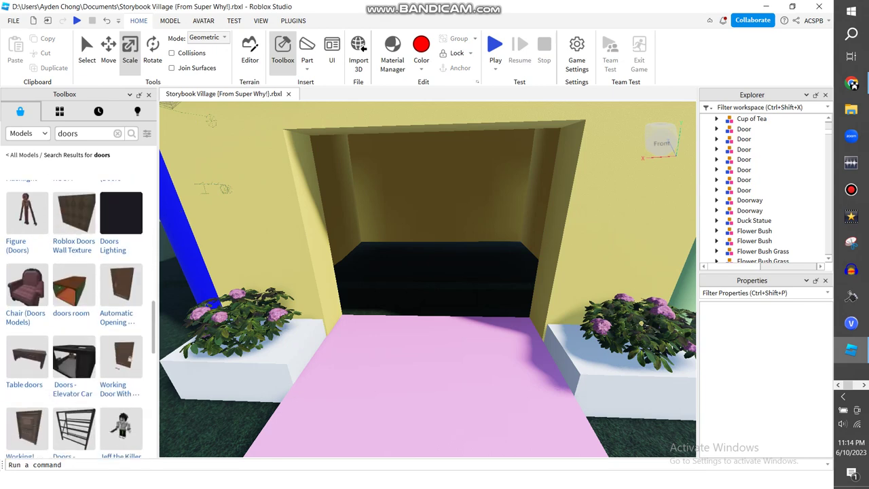
pyautogui.scroll(-10, 75, 319)
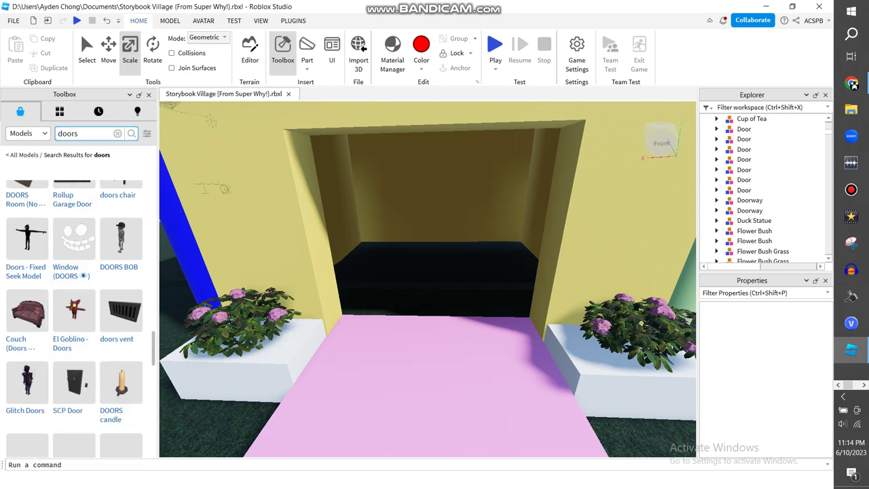
pyautogui.press('BackSpace')
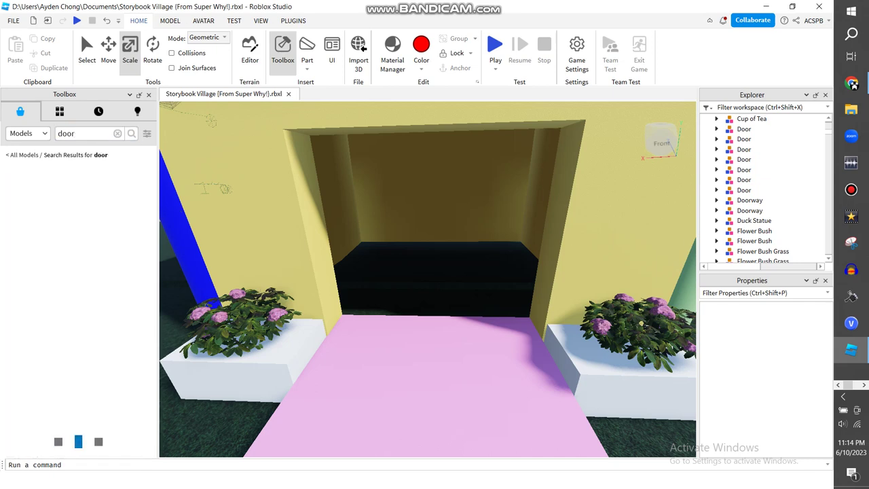
pyautogui.scroll(-8, 80, 319)
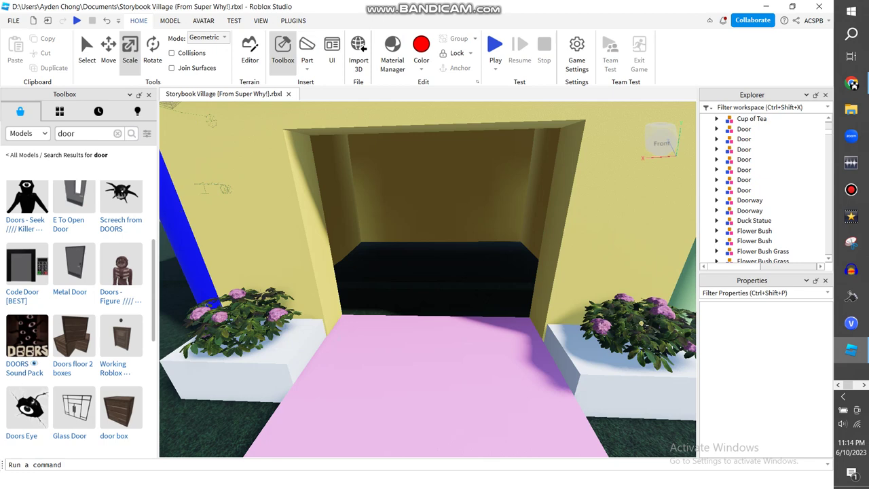
pyautogui.scroll(-3, 81, 319)
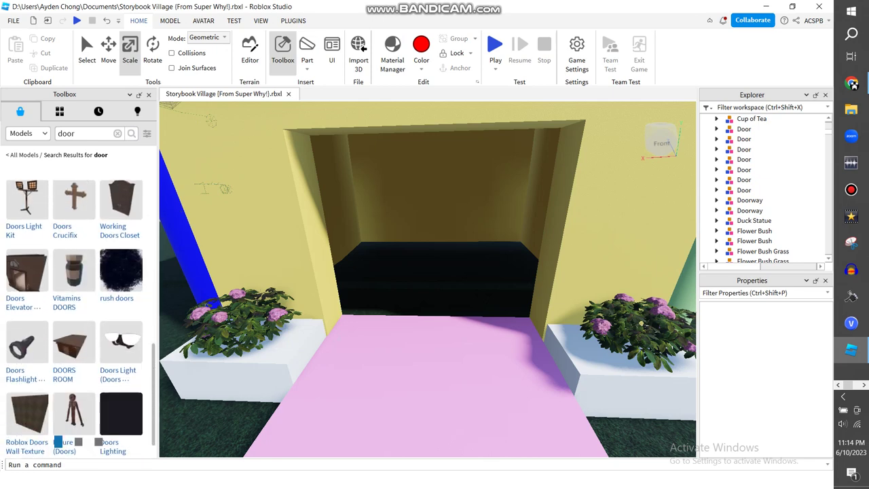